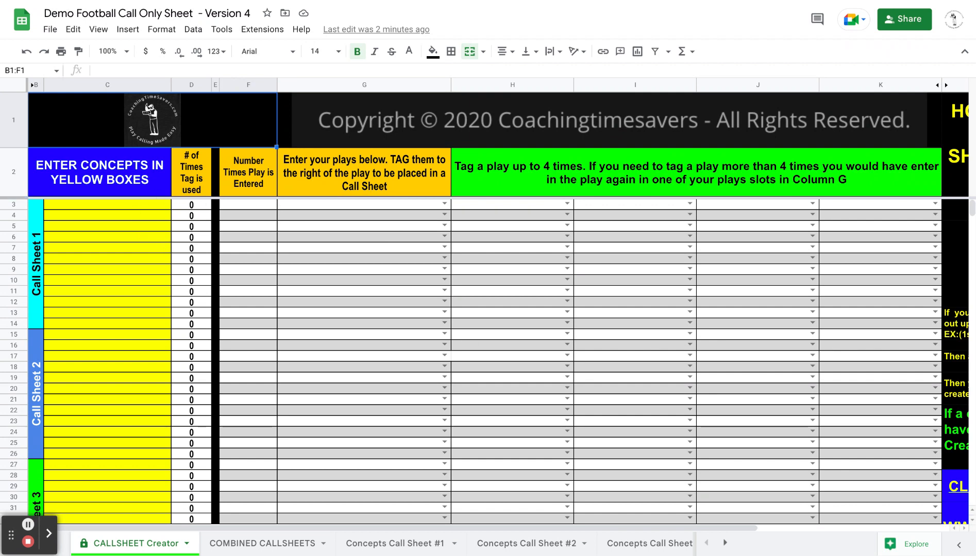
# - Enter Play 1, Play 2 and Play 3 in cells G3 to G5 of the plays column
pyautogui.click(345, 204)
pyautogui.doubleClick(345, 204)
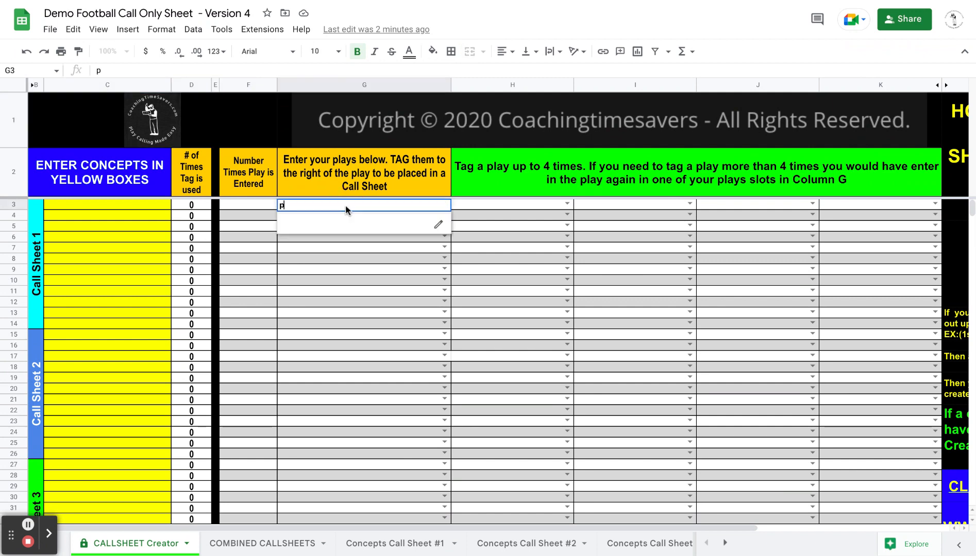
pyautogui.write('Play ')
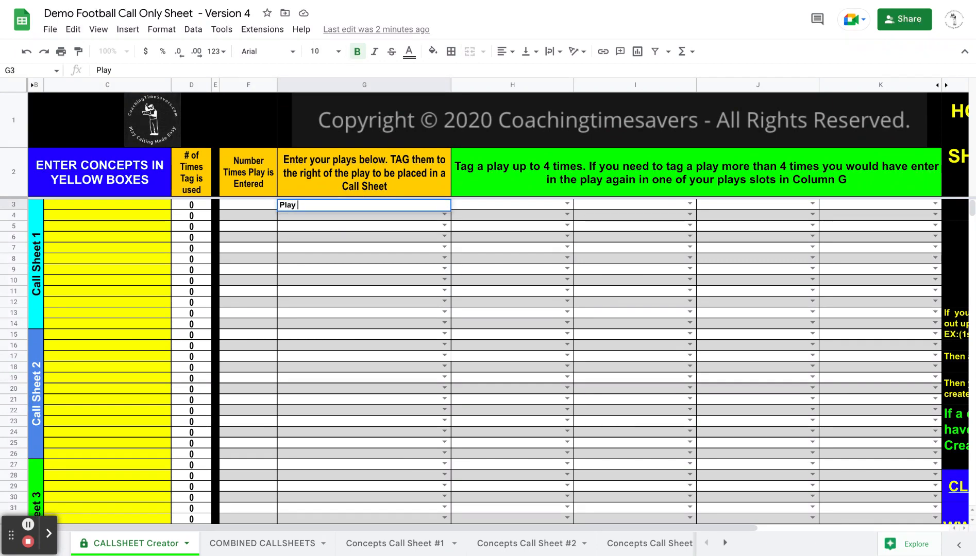
pyautogui.write('1')
pyautogui.press('Return')
pyautogui.write('Pla')
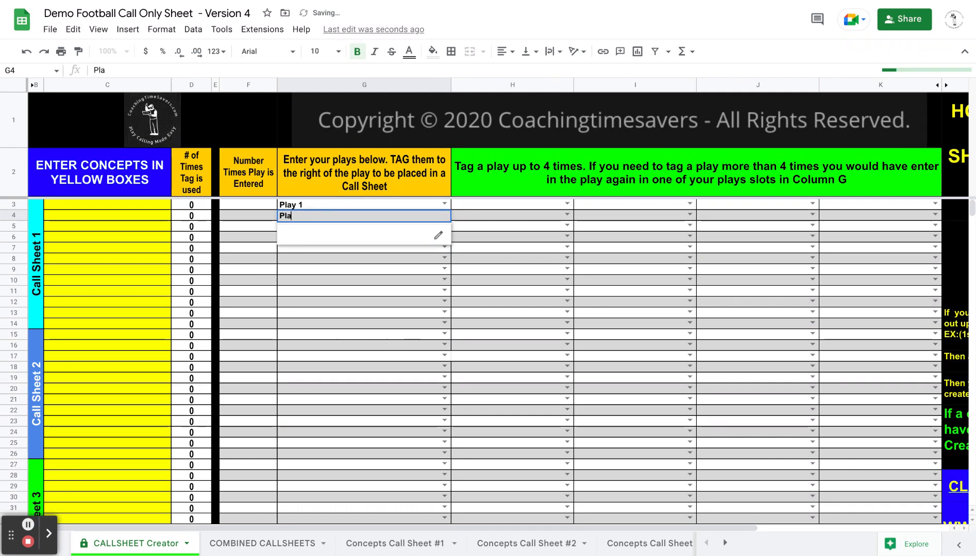
pyautogui.write('y 2')
pyautogui.press('Return')
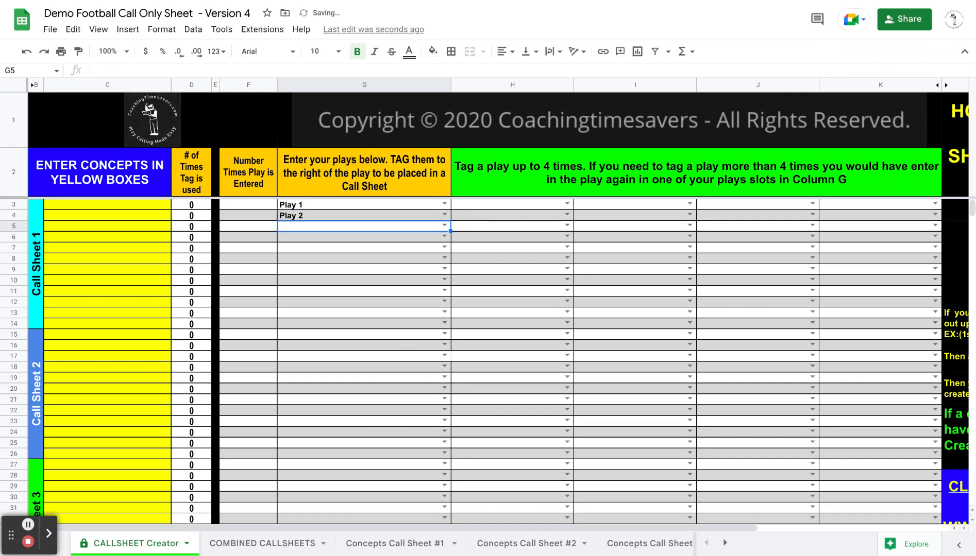
pyautogui.write('Play 3')
pyautogui.press('Return')
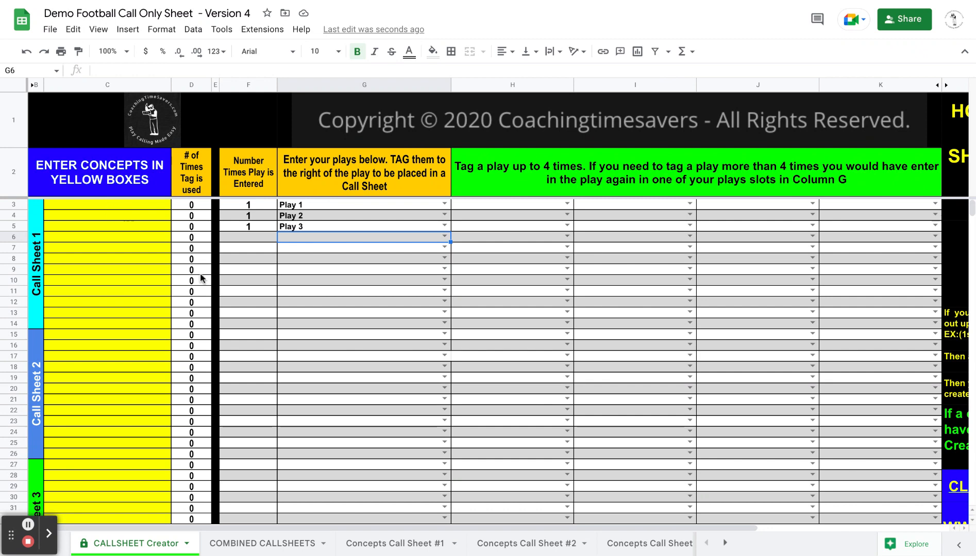
# - Look through the COMBINED CALLSHEETS sheet, and check the first tag list of Play 1 on the CALLSHEET Creator sheet
pyautogui.click(274, 545)
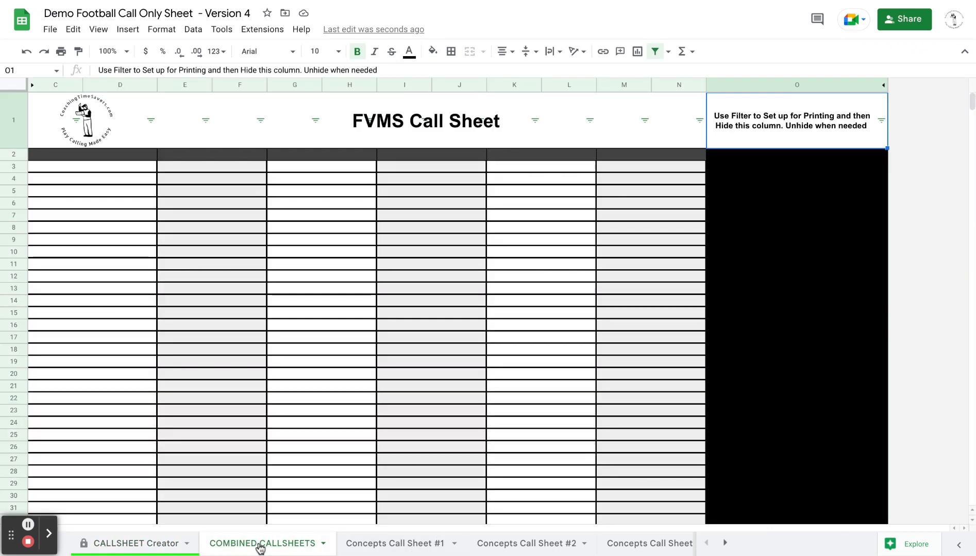
pyautogui.scroll(-15, 257, 291)
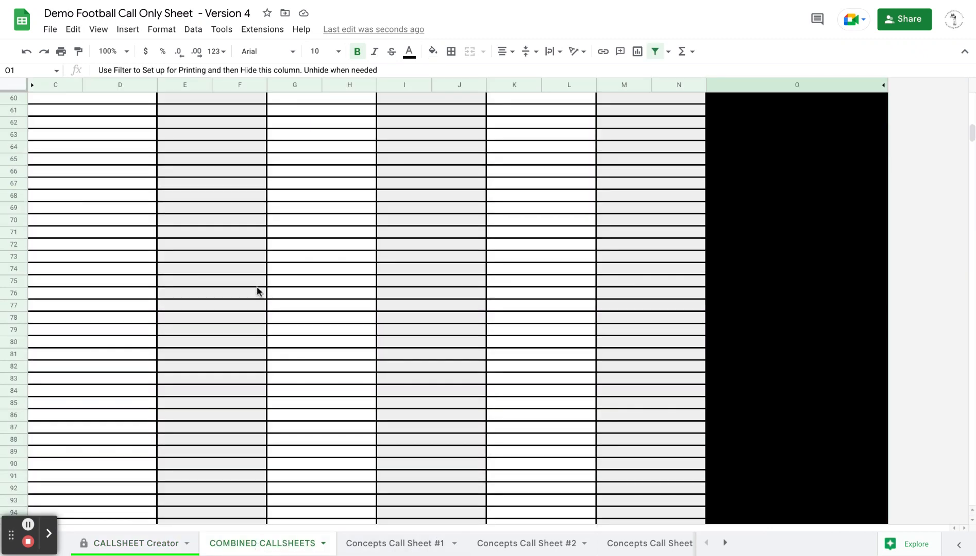
pyautogui.scroll(15, 257, 291)
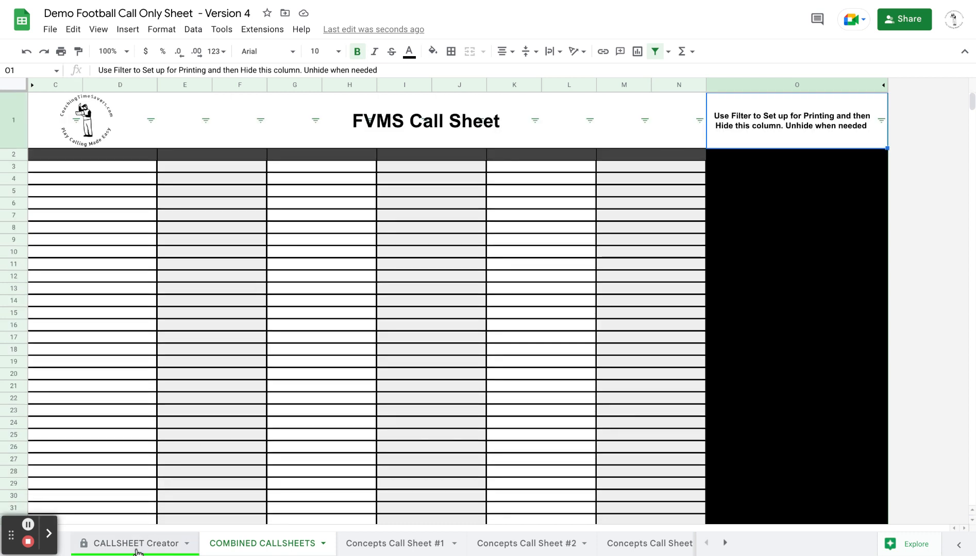
pyautogui.click(136, 545)
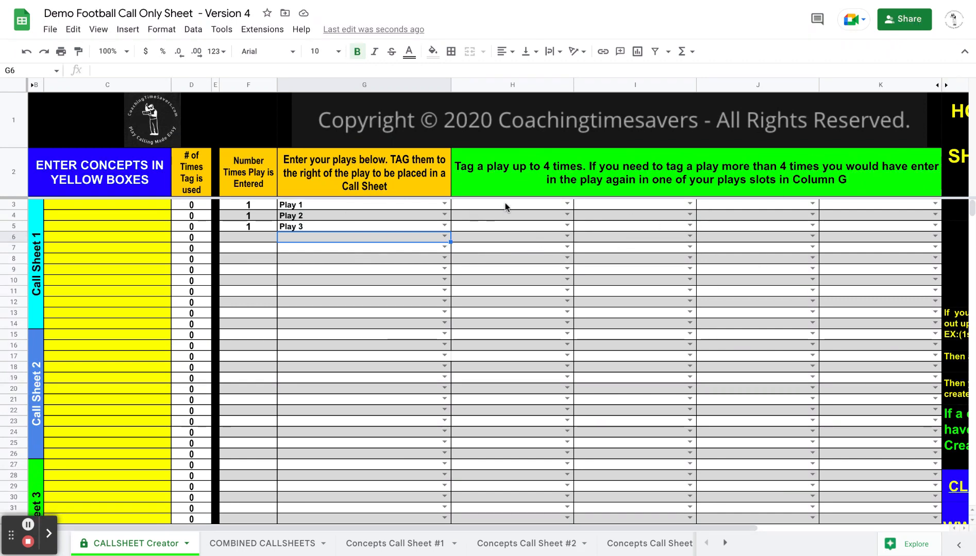
pyautogui.click(567, 205)
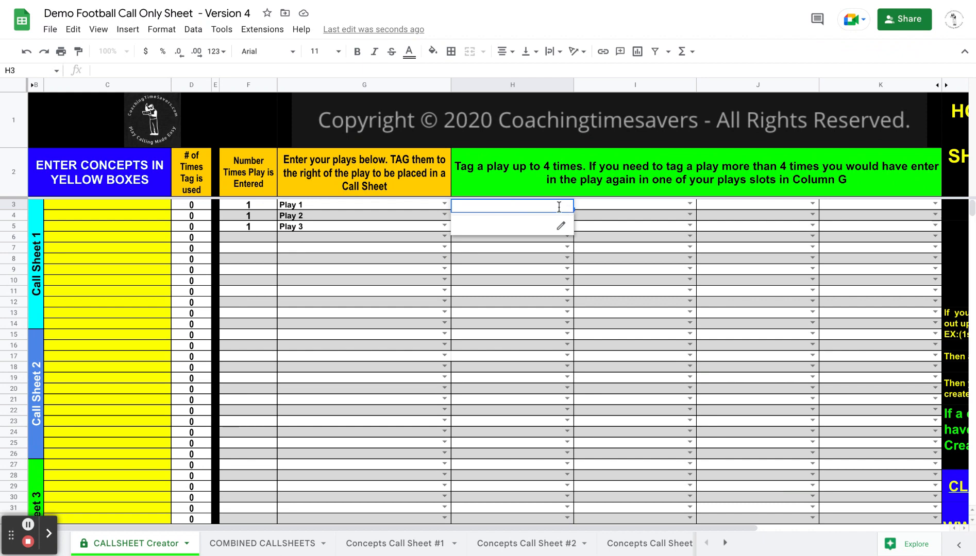
pyautogui.click(590, 212)
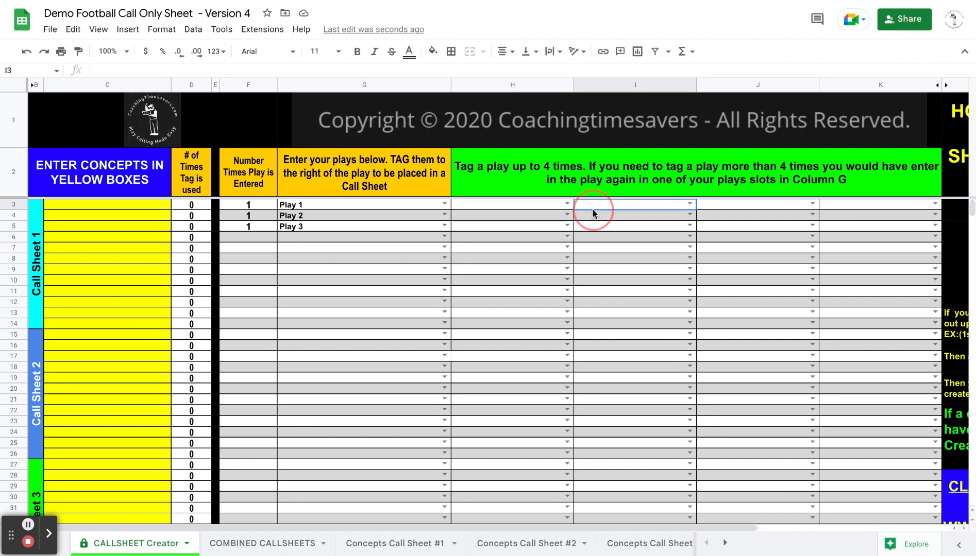
# - Enter Quick Game as the first concept of Call Sheet 1 in cell C3
pyautogui.click(86, 205)
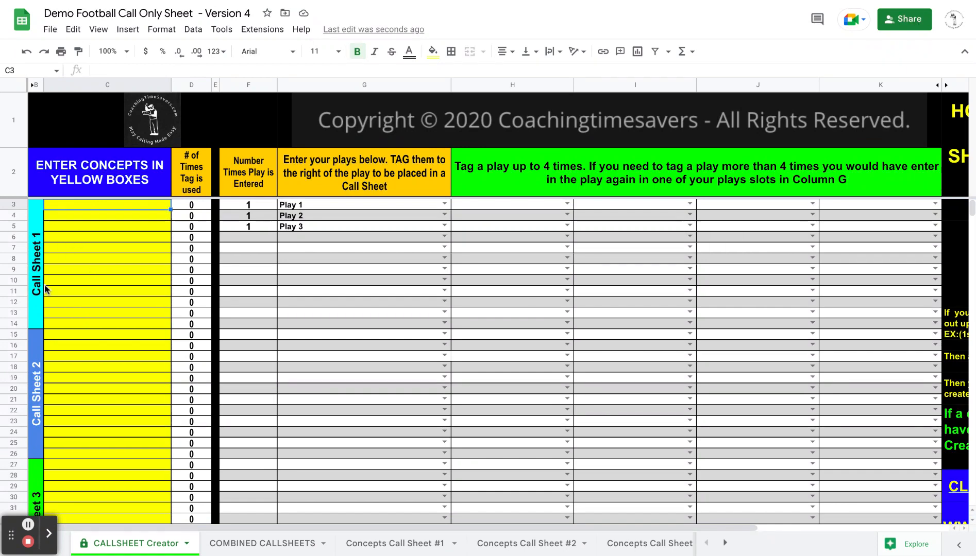
pyautogui.scroll(-5, 57, 334)
pyautogui.scroll(5, 58, 333)
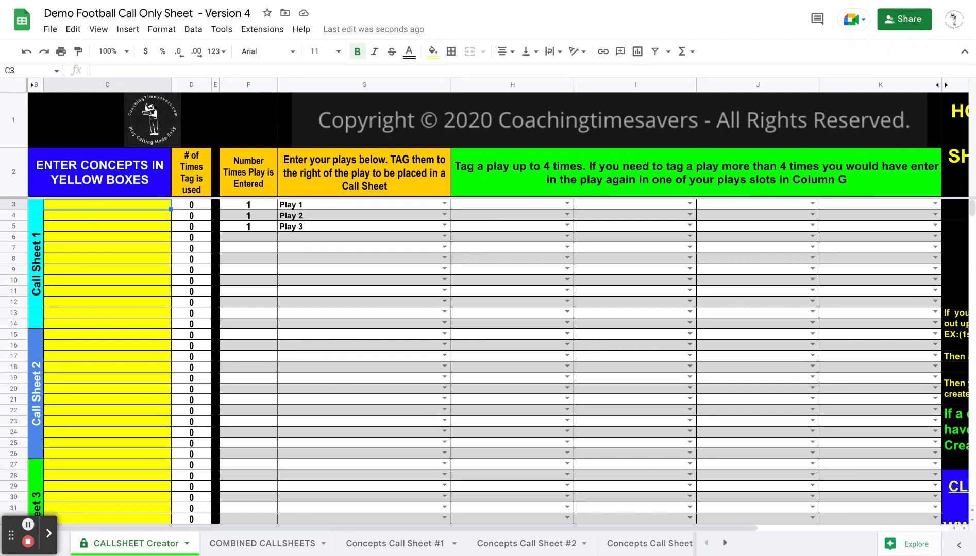
pyautogui.write('Quck')
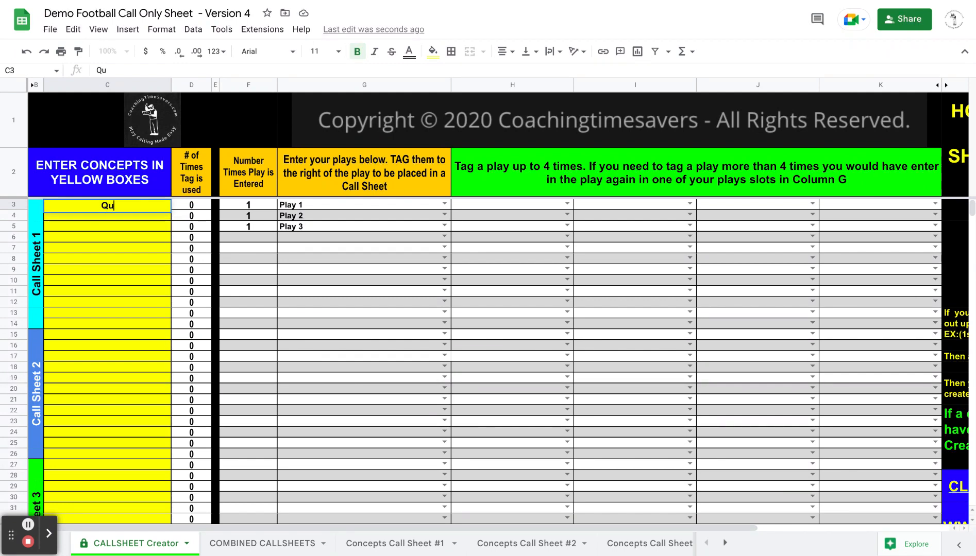
pyautogui.press('BackSpace')
pyautogui.press('BackSpace')
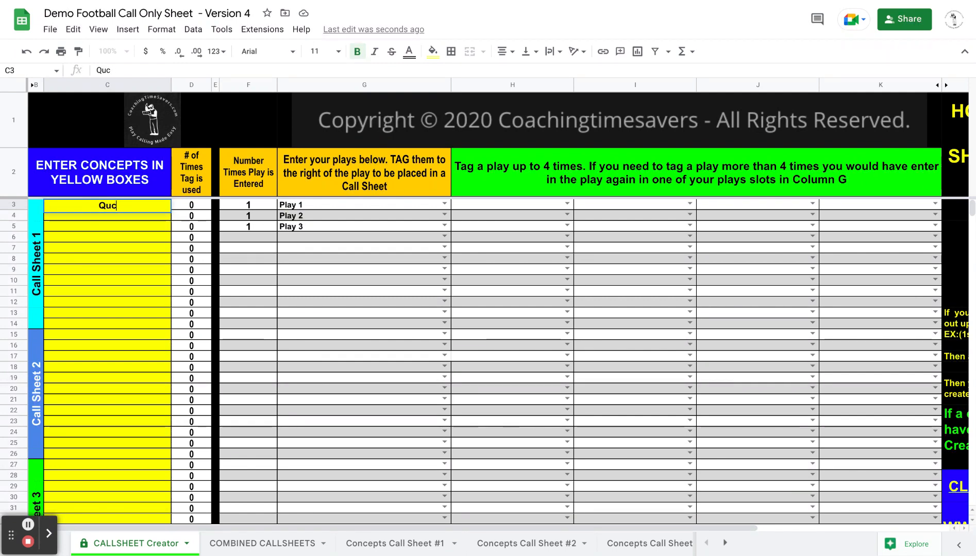
pyautogui.write('ick Game')
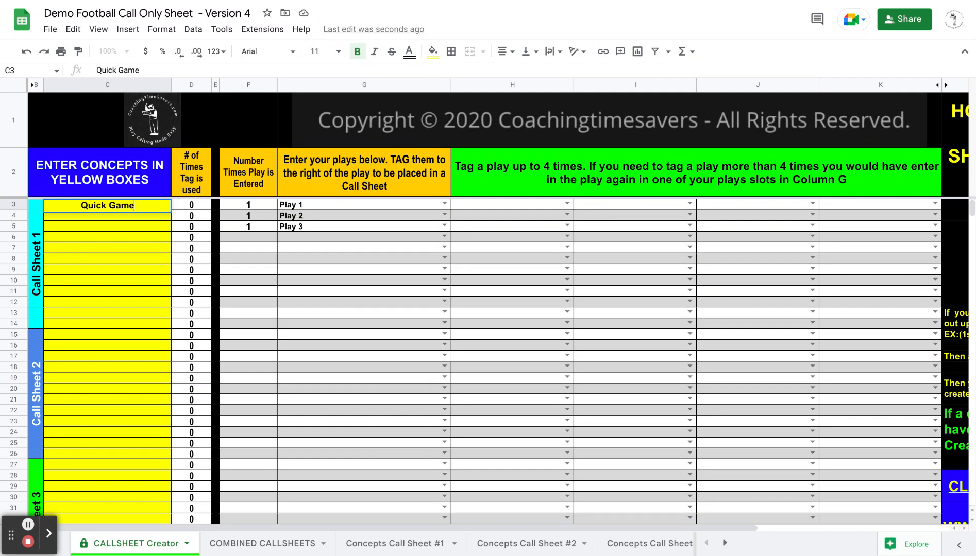
pyautogui.press('Return')
# - Add the concepts Run Game in cell C4 and Pass in cell C5
pyautogui.write('Run Game')
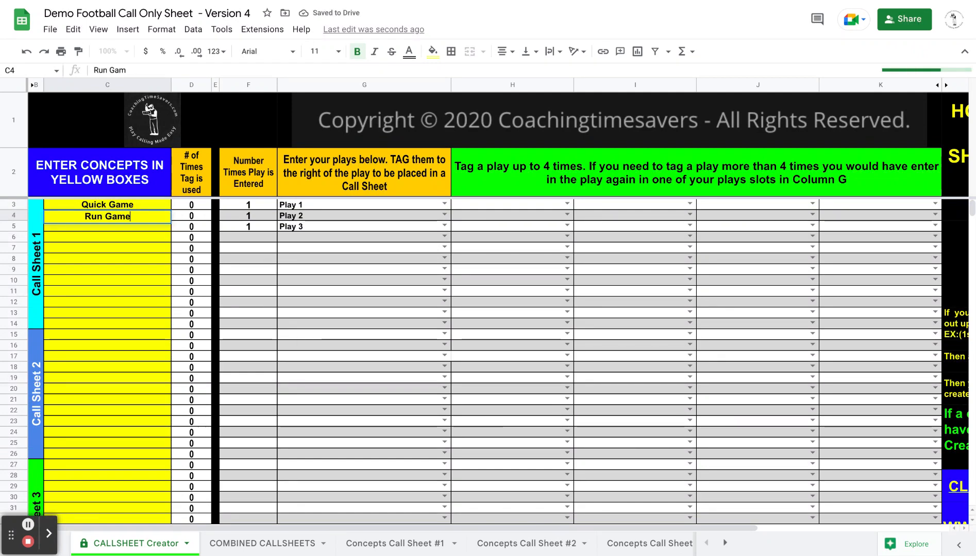
pyautogui.press('Return')
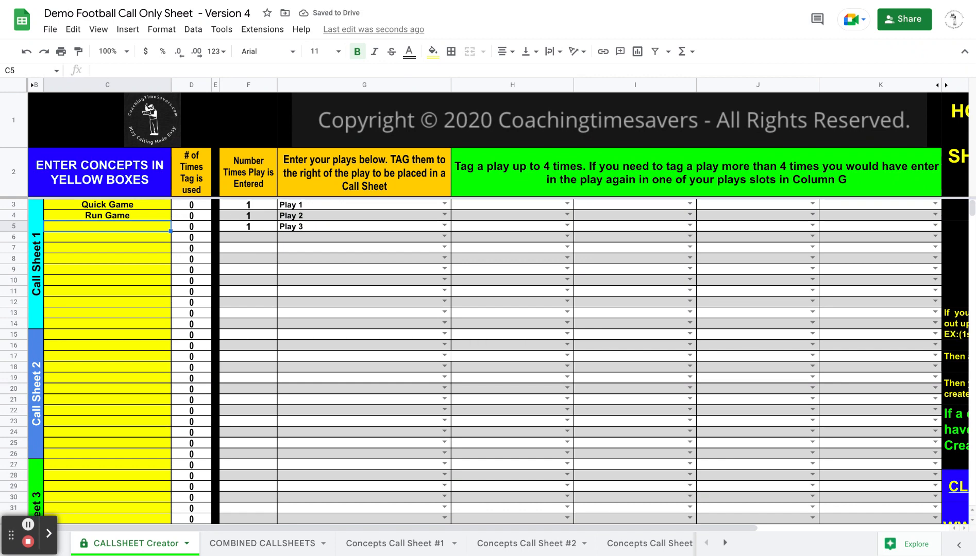
pyautogui.write('ass')
pyautogui.press('BackSpace')
pyautogui.press('BackSpace')
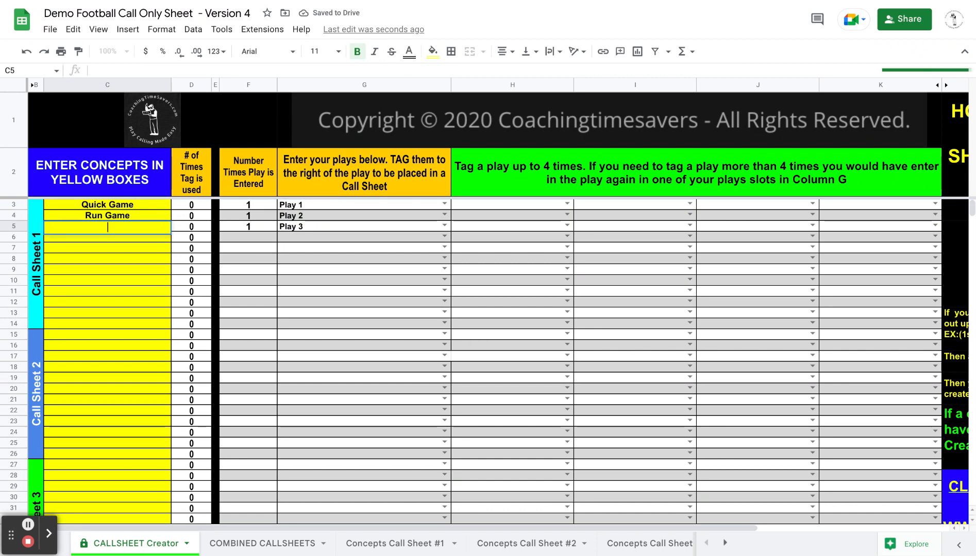
pyautogui.write('Pass')
pyautogui.press('Return')
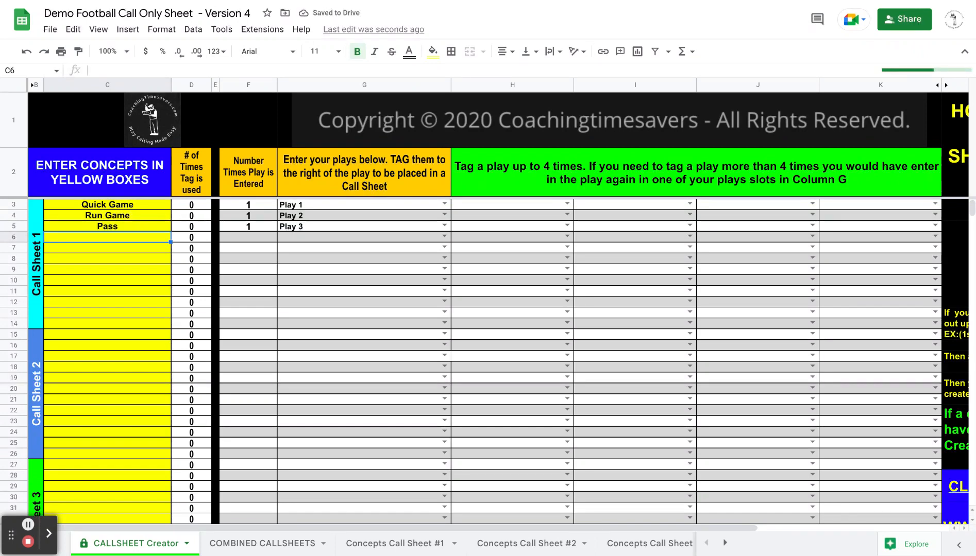
# - Add the down-and-distance concepts "1 and 10" in cell C6 and "1 and 5 or less" in cell C7
pyautogui.write('1nd')
pyautogui.press('BackSpace')
pyautogui.press('BackSpace')
pyautogui.write('and 10')
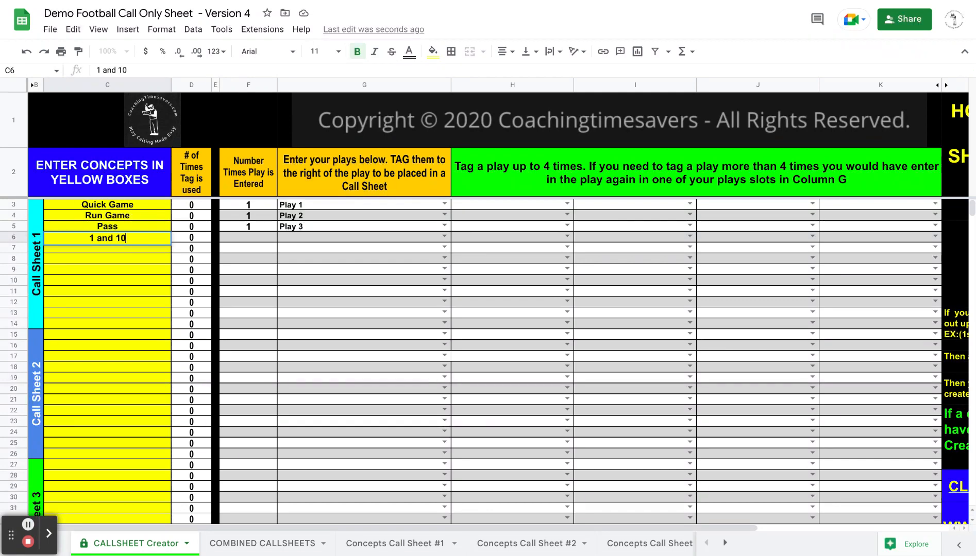
pyautogui.press('Return')
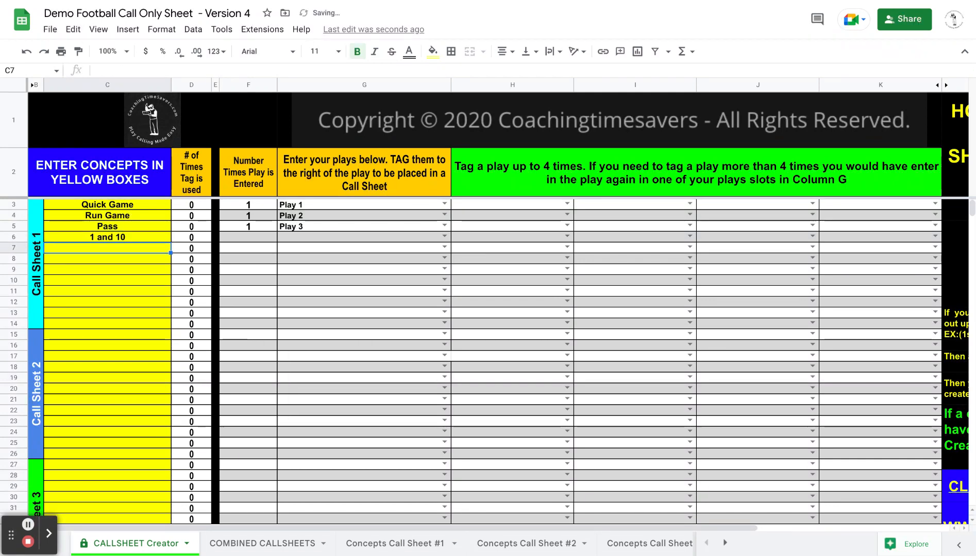
pyautogui.write('1 and 5')
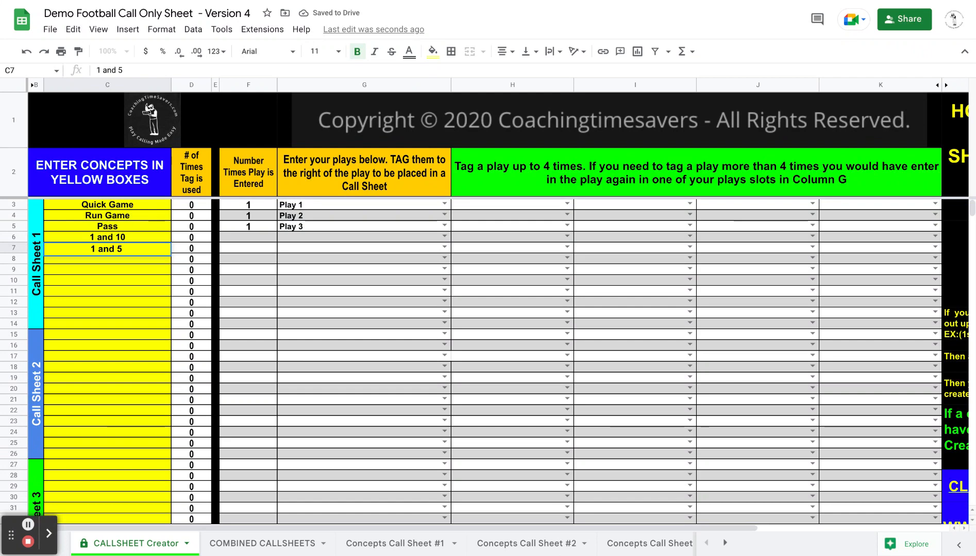
pyautogui.write(' or less')
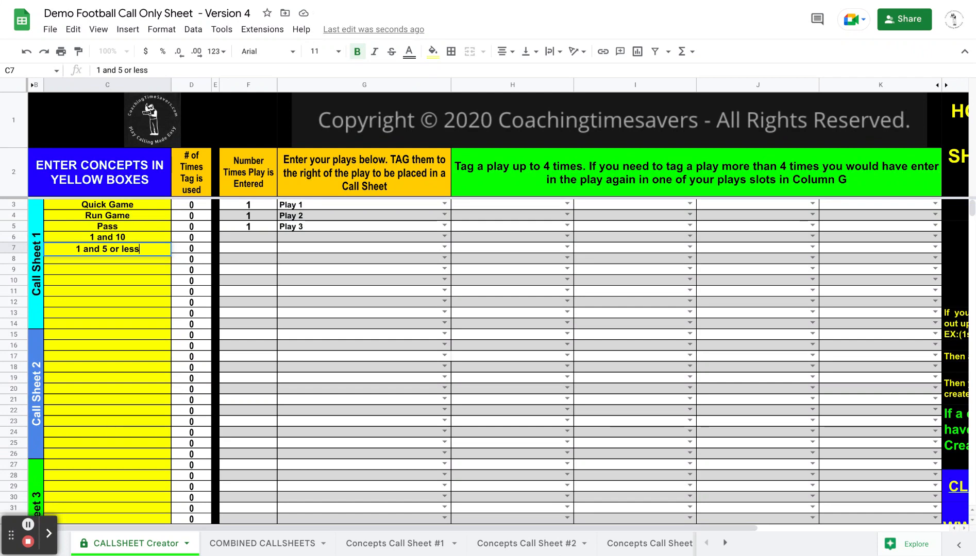
pyautogui.press('Return')
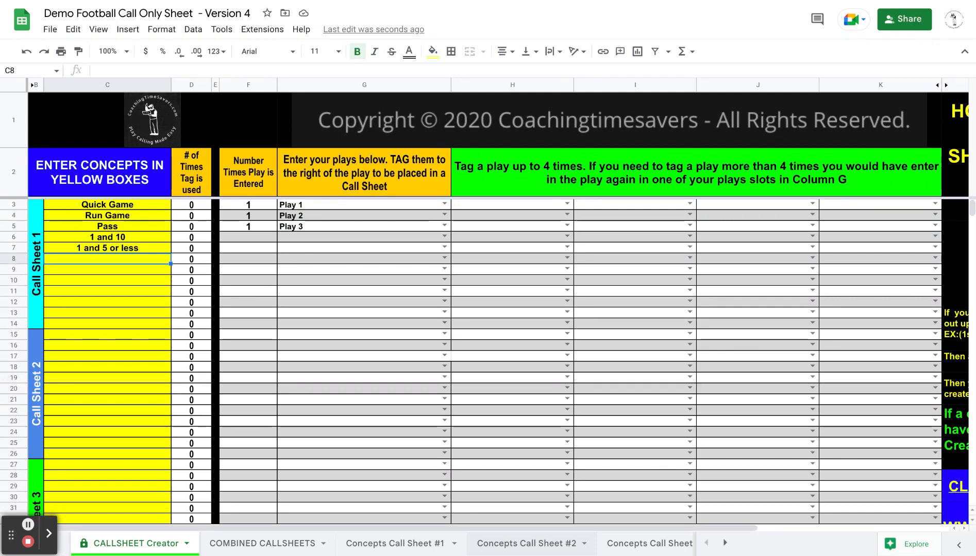
# - Examine the column headings on the Concepts Call Sheet #1 sheet, and return to the CALLSHEET Creator sheet
pyautogui.click(378, 551)
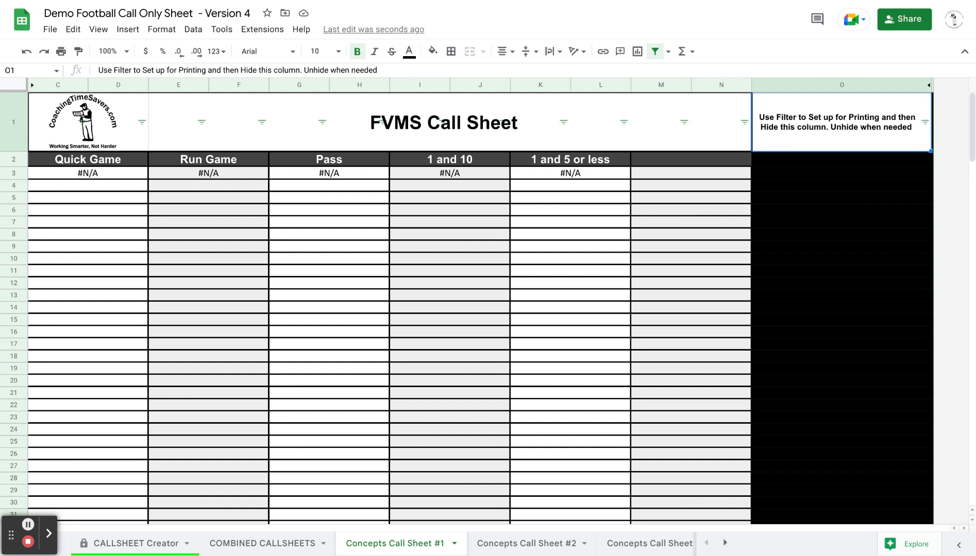
pyautogui.click(146, 544)
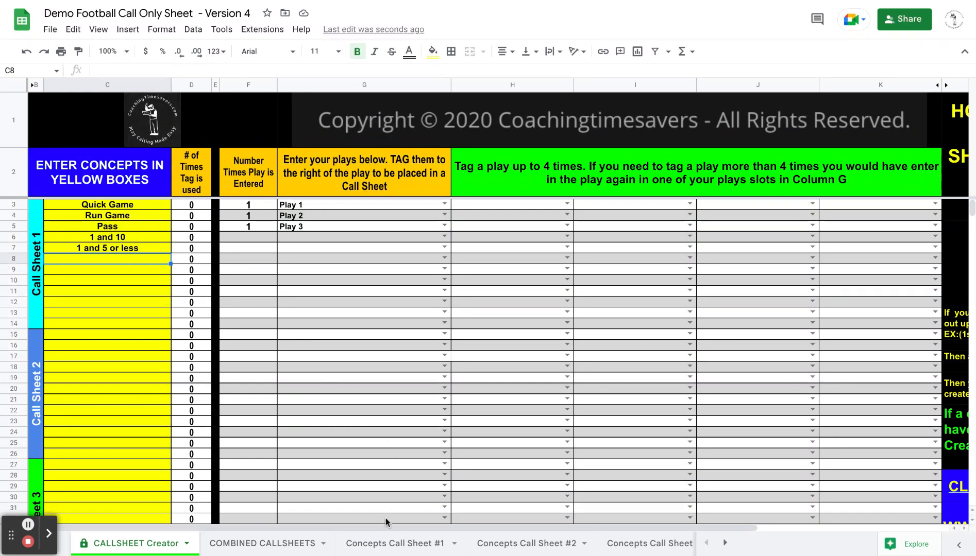
pyautogui.click(389, 544)
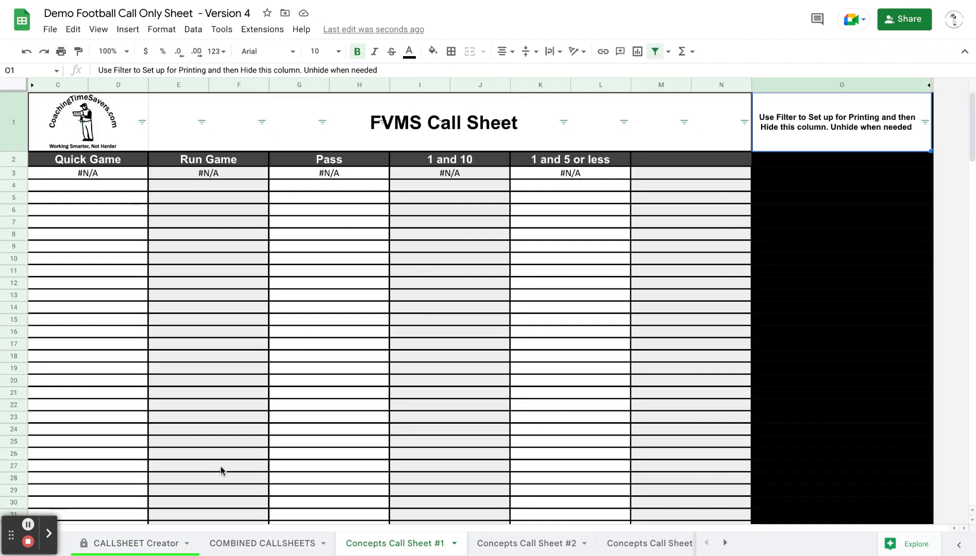
pyautogui.click(158, 539)
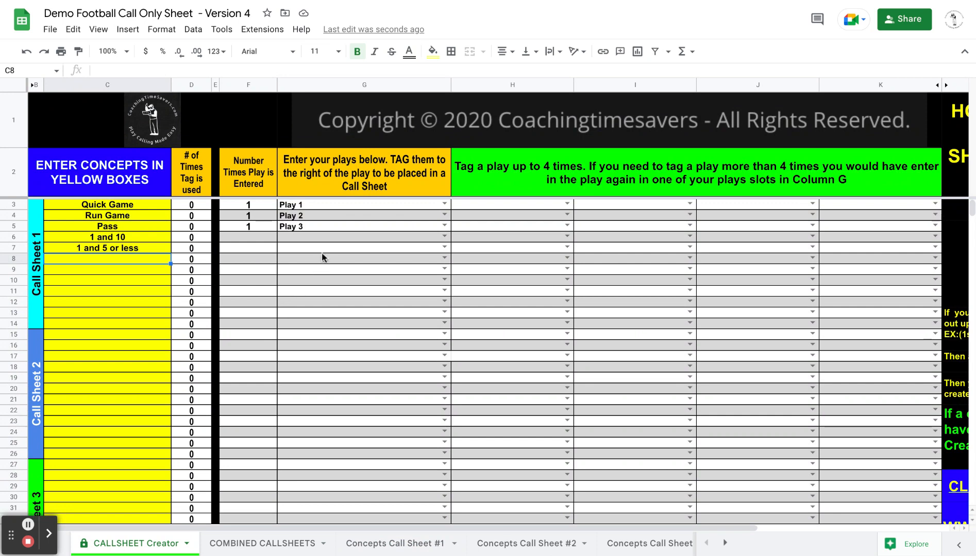
# - Fill the plays column from G3 down to G20 with Play 1 through Play 18
pyautogui.moveTo(352, 206); pyautogui.dragTo(432, 393)
pyautogui.click(382, 423)
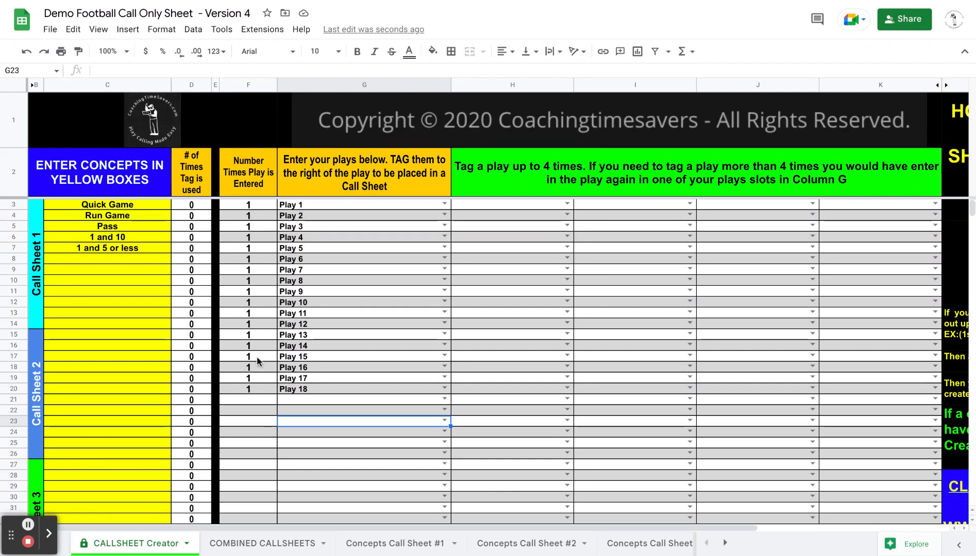
# - Enter Play 1 a second time in cell G21 to test a duplicate play, and clear that cell
pyautogui.click(292, 401)
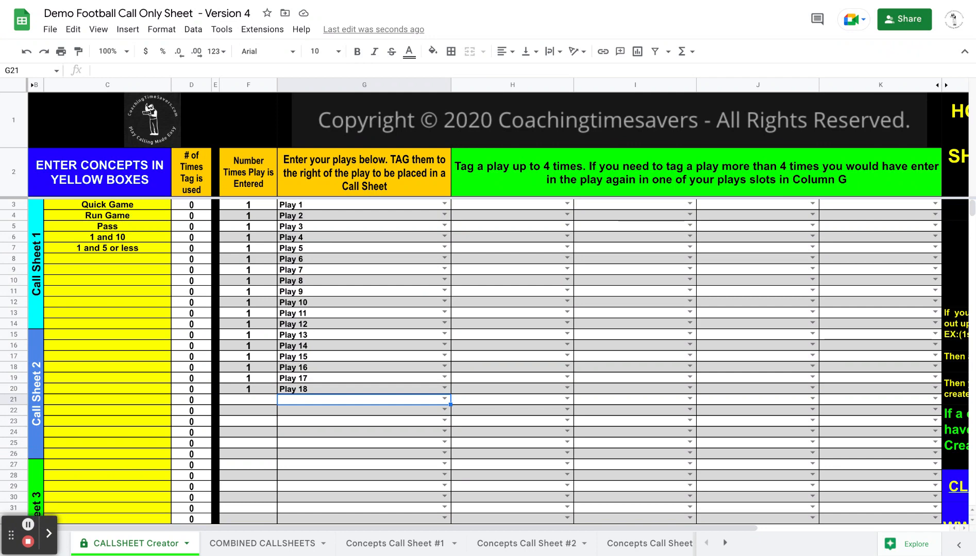
pyautogui.write('Play 1')
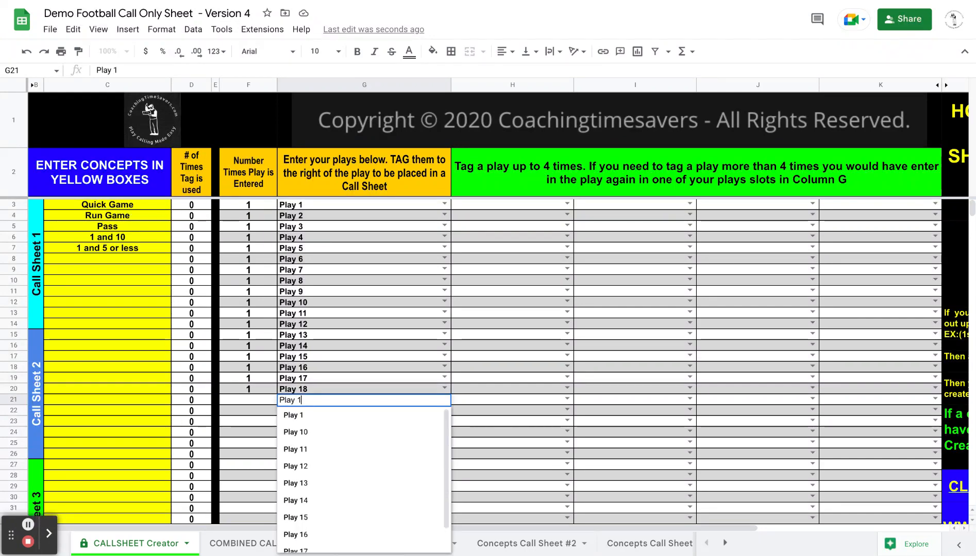
pyautogui.press('Return')
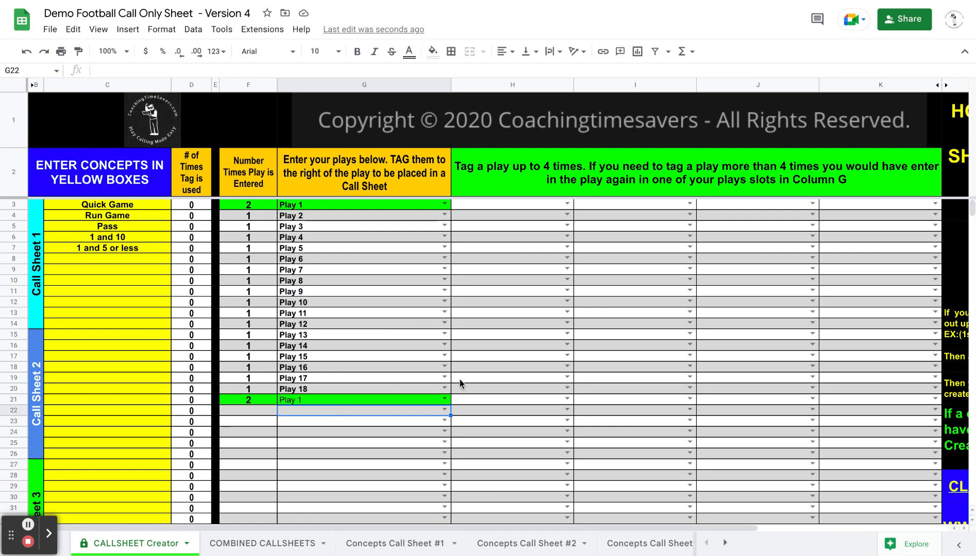
pyautogui.click(316, 400)
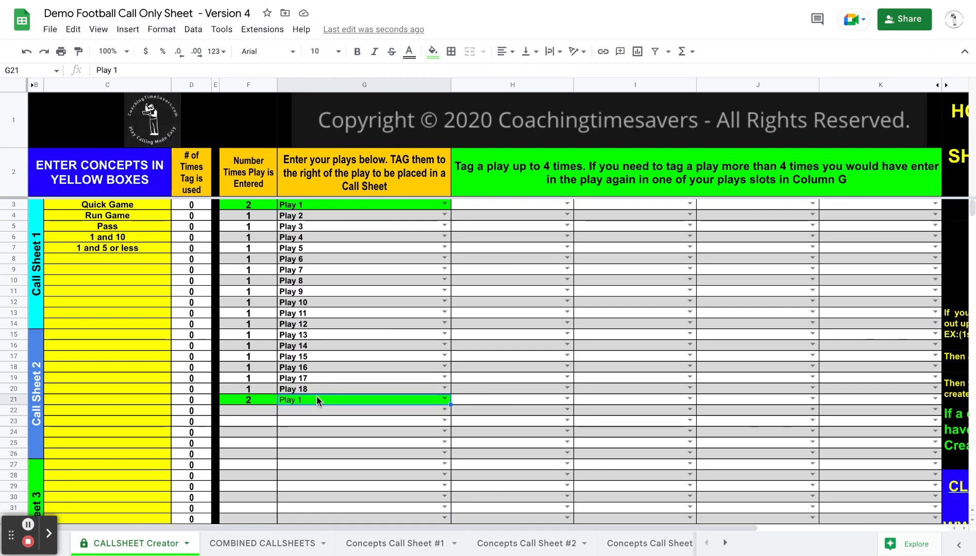
pyautogui.press('Delete')
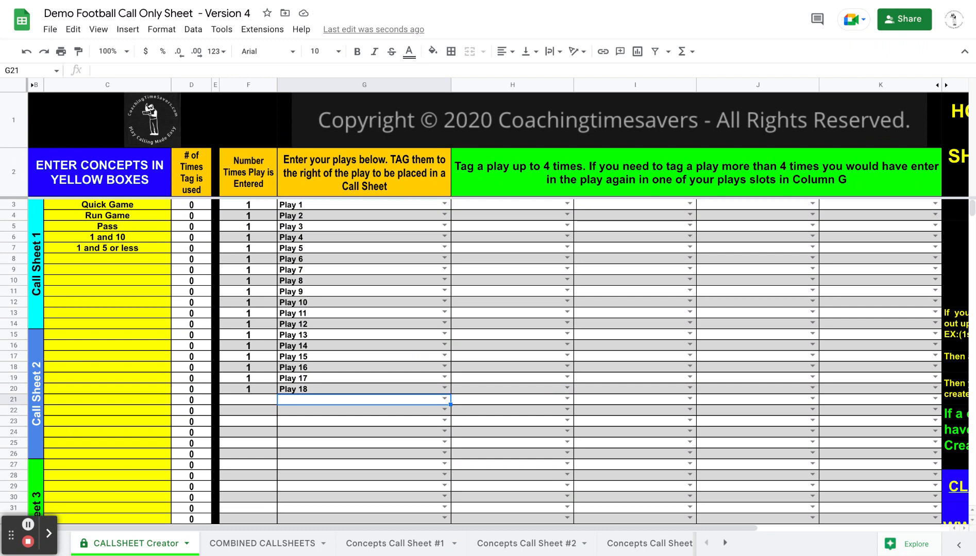
# - Tag Play 1 with the concepts Quick Game and 1 and 5 or less, and check its placement on Concepts Call Sheet #1
pyautogui.click(568, 204)
pyautogui.click(555, 222)
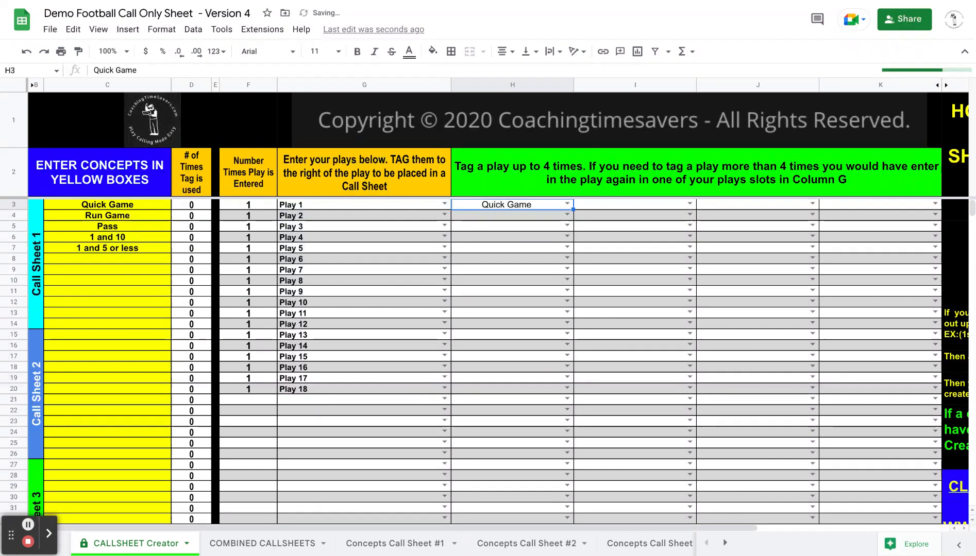
pyautogui.click(691, 206)
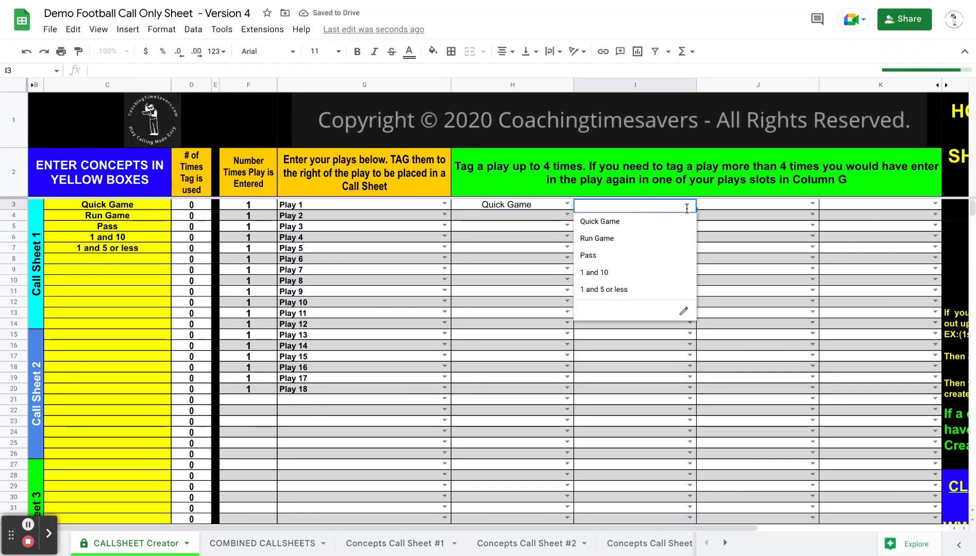
pyautogui.click(647, 290)
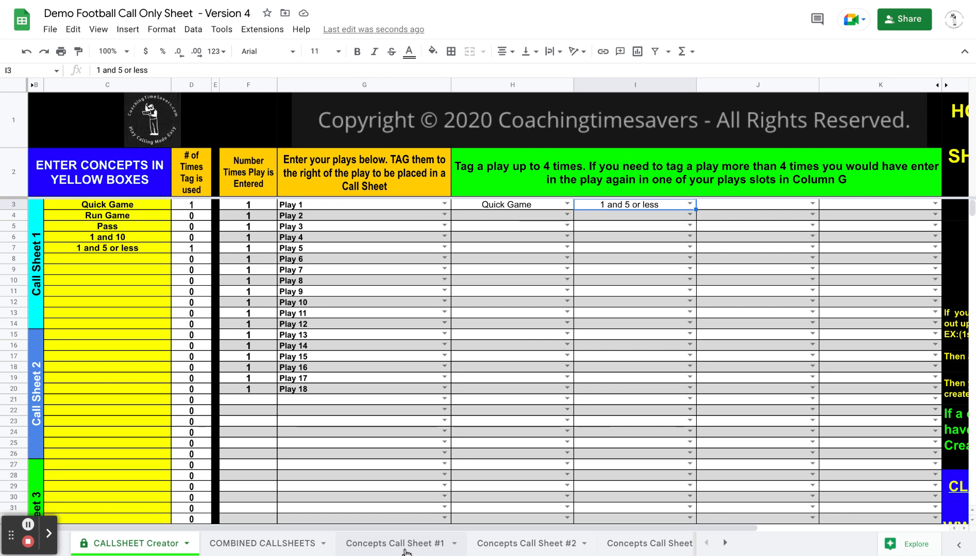
pyautogui.click(394, 544)
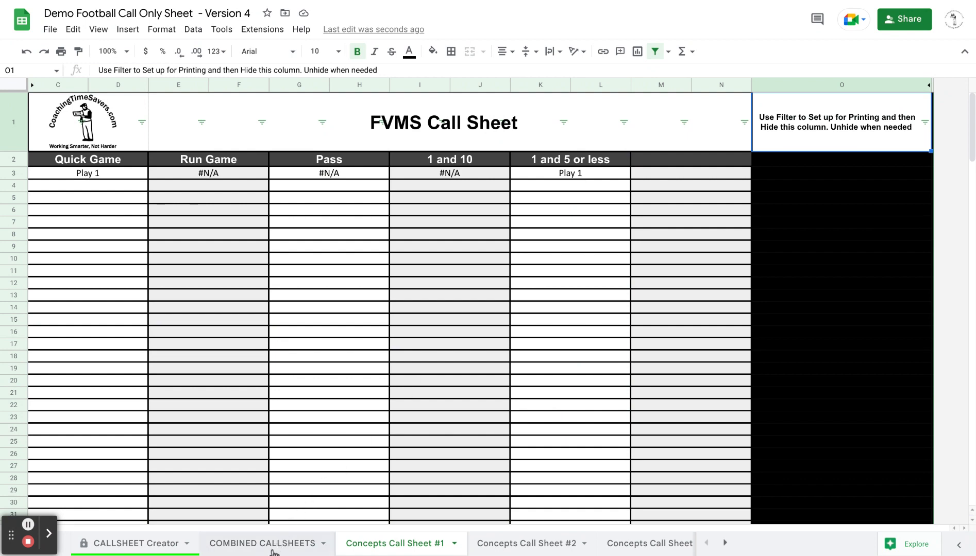
pyautogui.click(154, 545)
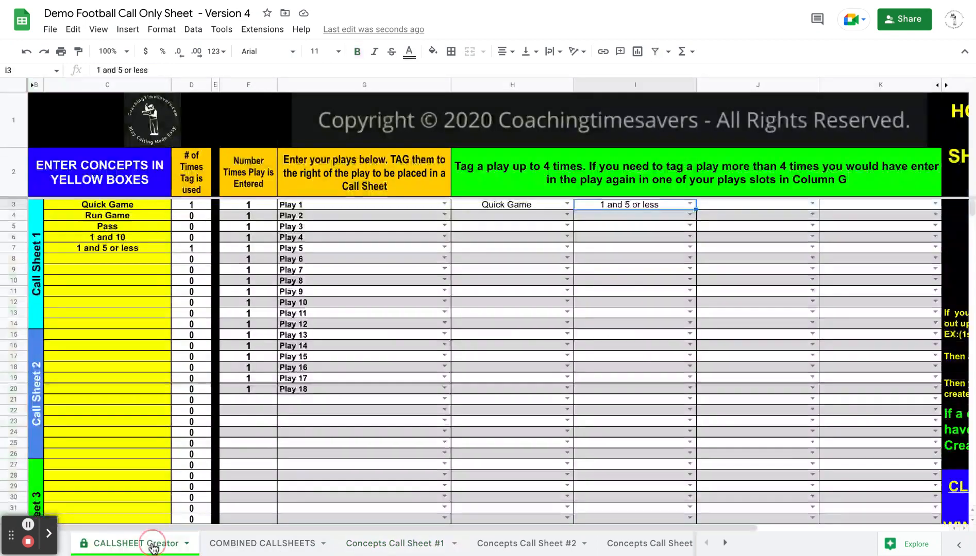
# - Clear Play 1's second tag in cell I3 and set it to 1 and 10
pyautogui.click(627, 205)
pyautogui.press('Delete')
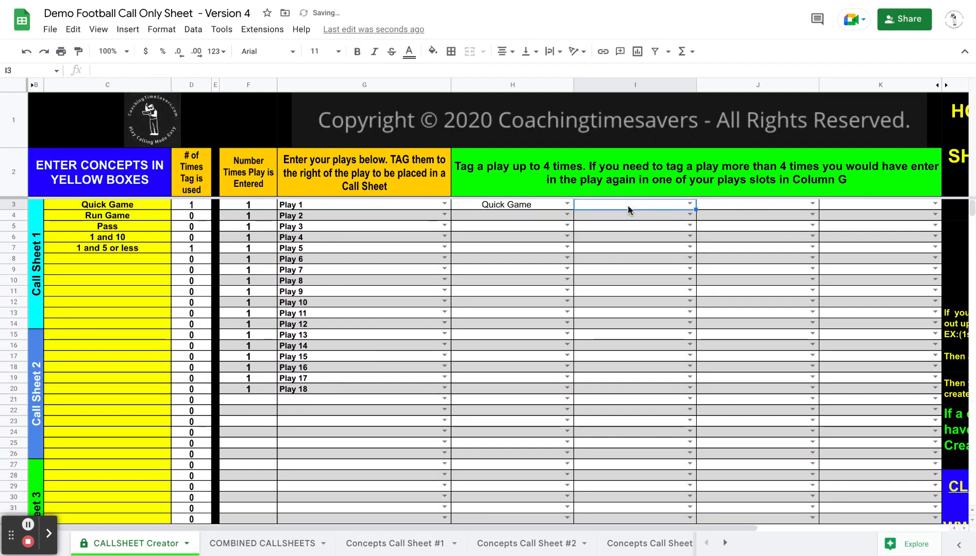
pyautogui.click(690, 205)
pyautogui.click(641, 272)
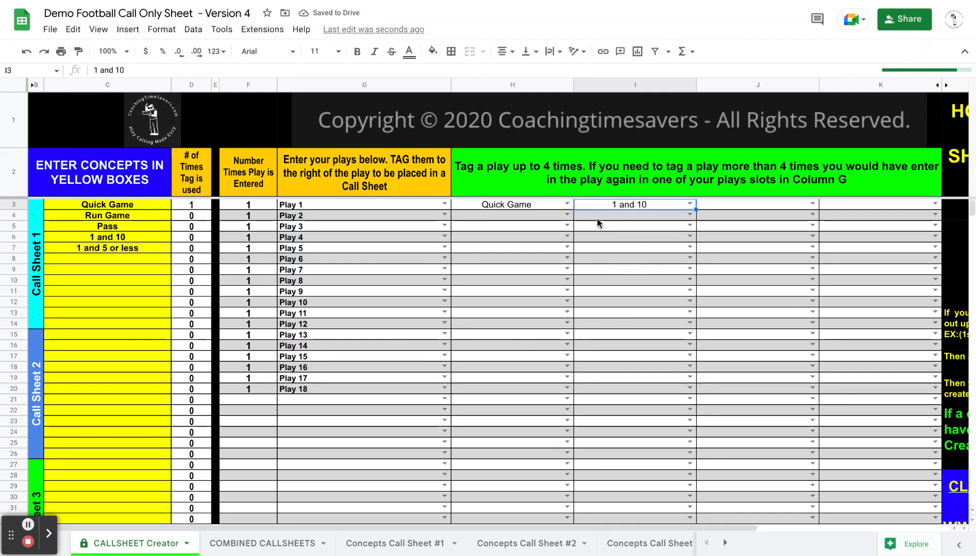
# - Tag Play 2 with Run Game, 1 and 10, and 1 and 5 or less, and check the placement on Concepts Call Sheet #1
pyautogui.click(566, 215)
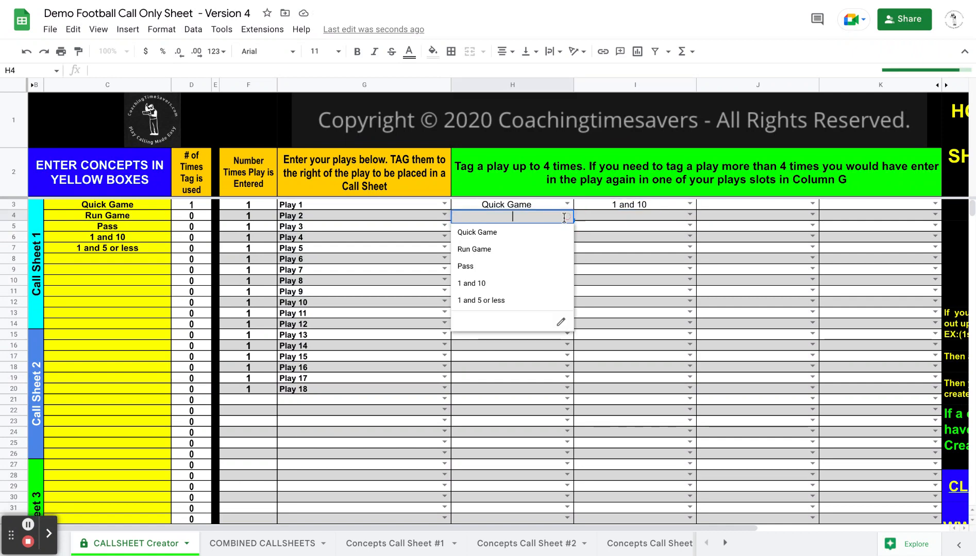
pyautogui.click(543, 252)
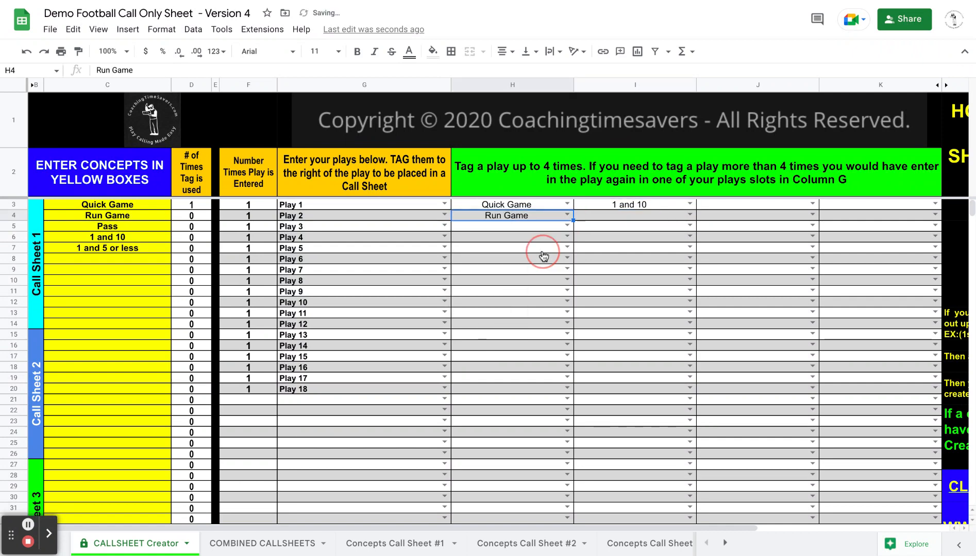
pyautogui.click(690, 215)
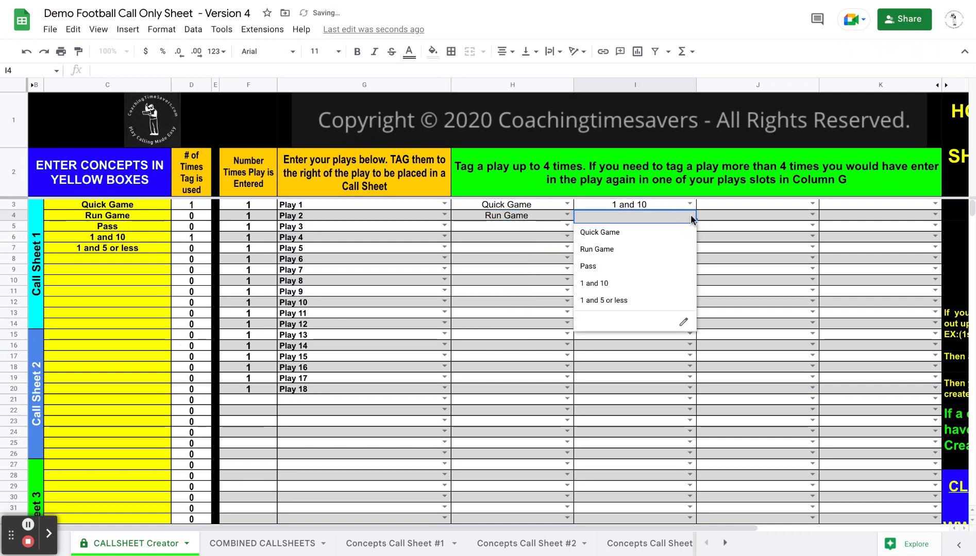
pyautogui.click(625, 287)
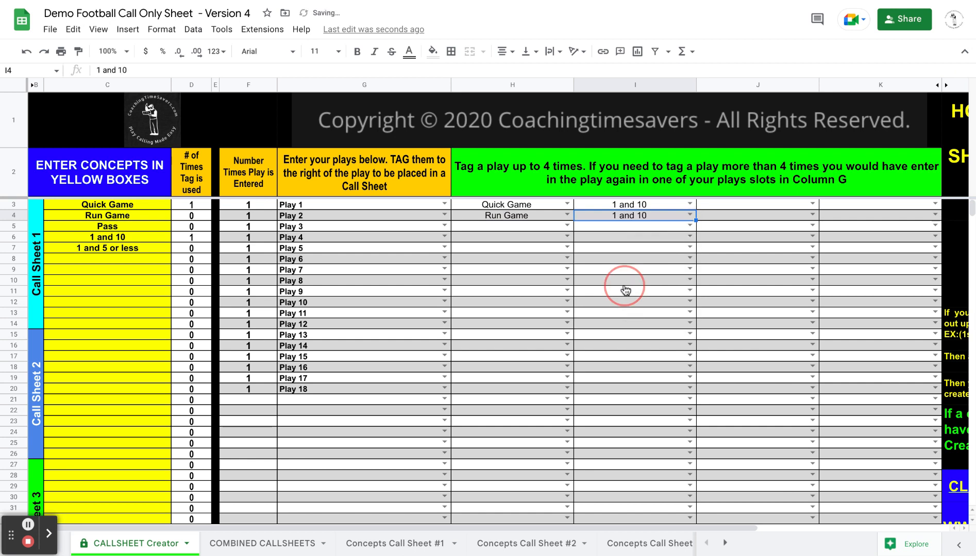
pyautogui.click(812, 215)
pyautogui.click(757, 305)
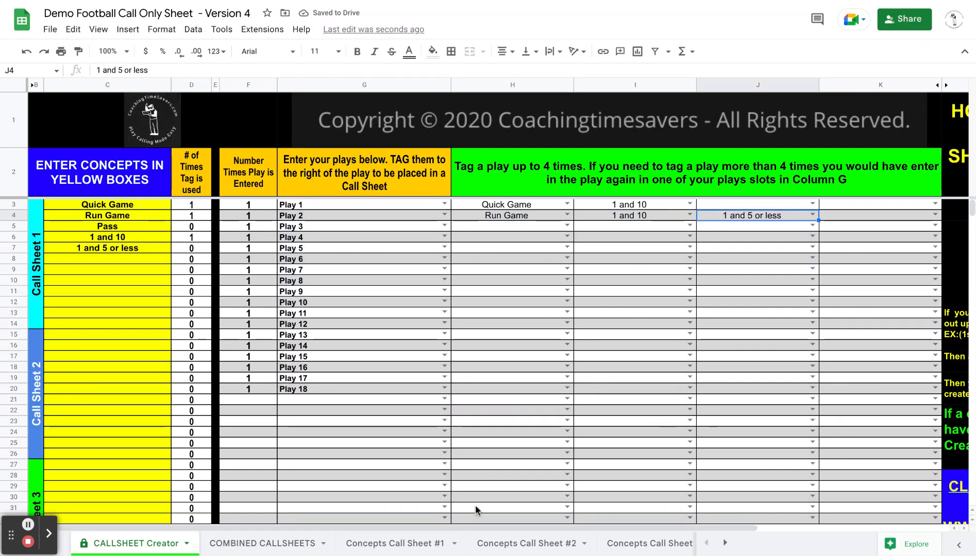
pyautogui.click(395, 543)
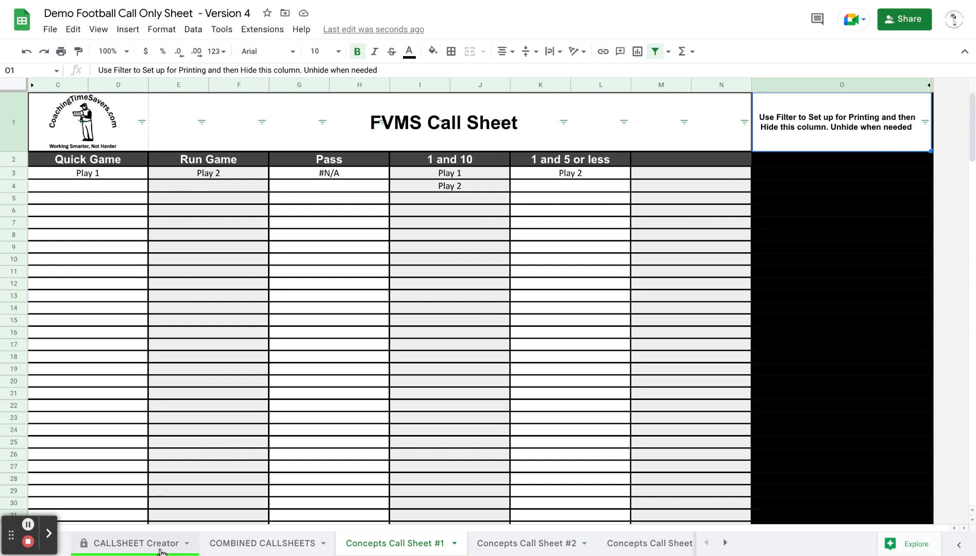
pyautogui.click(136, 543)
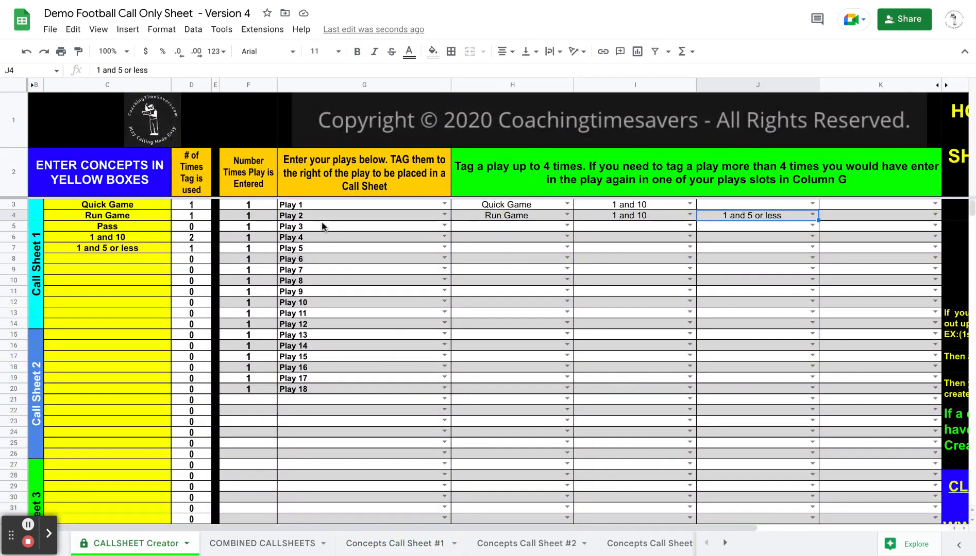
# - Clear the plays and tags in G3:K20 and the concepts in C3:C7 on the CALLSHEET Creator sheet
pyautogui.moveTo(315, 205); pyautogui.dragTo(830, 389)
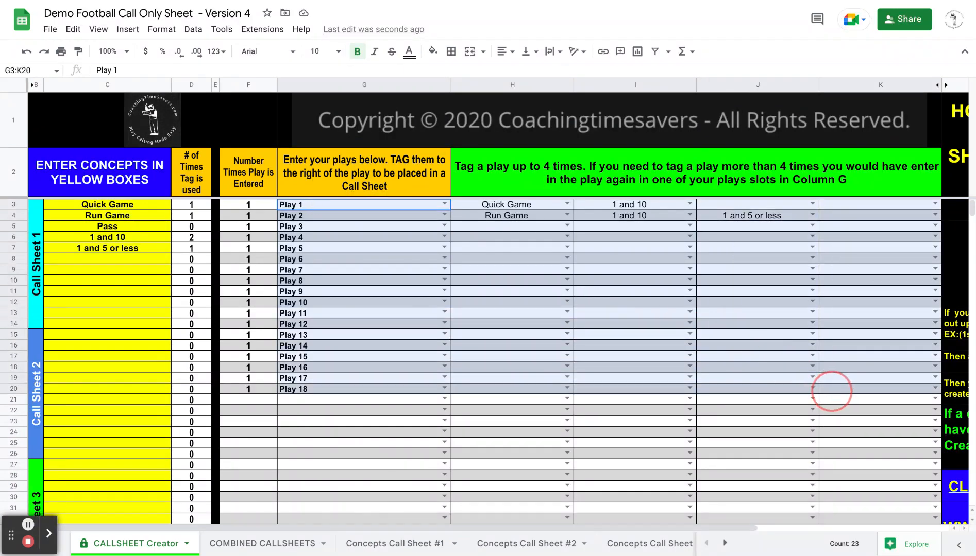
pyautogui.press('Delete')
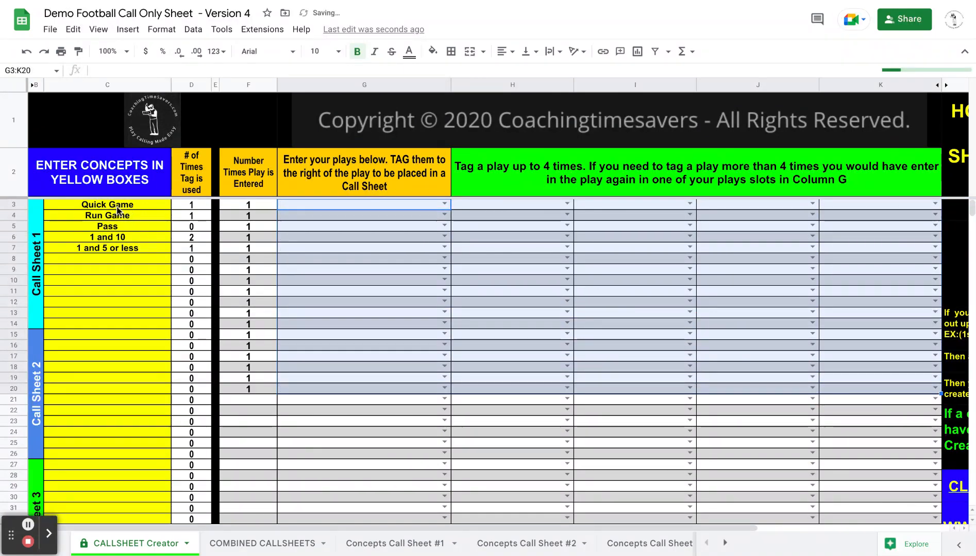
pyautogui.moveTo(114, 204); pyautogui.dragTo(113, 249)
pyautogui.press('Delete')
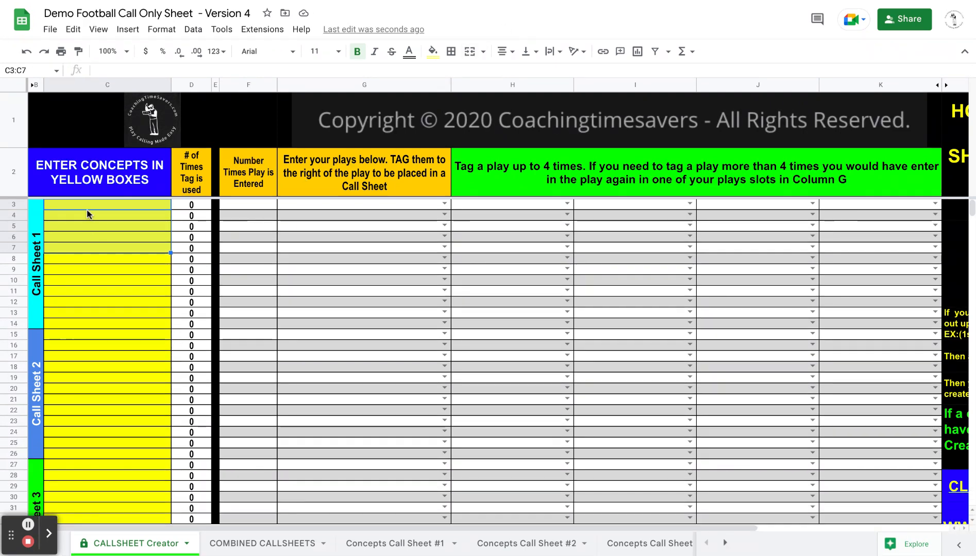
# - Paste the prepared concept list, from Ace and Early/Left through LT Formation and Trick Plays, into C3:C15
pyautogui.click(86, 207)
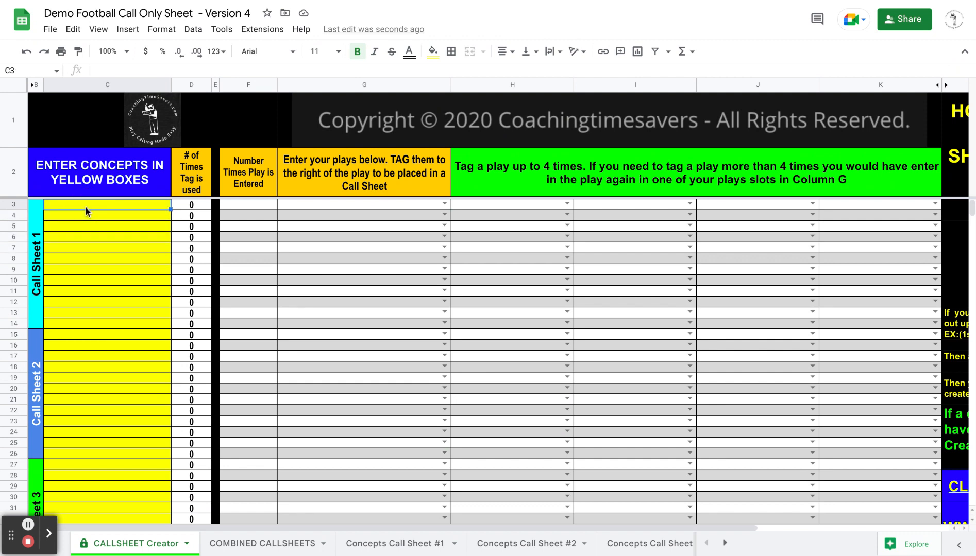
pyautogui.write('Ace Early/Left Clutch Explode Grey/Gold Brown/Black River/Lake Pistol Short Yardage Jets/Sweeps/Toss 6 Formation LT Formation Trick Plays')
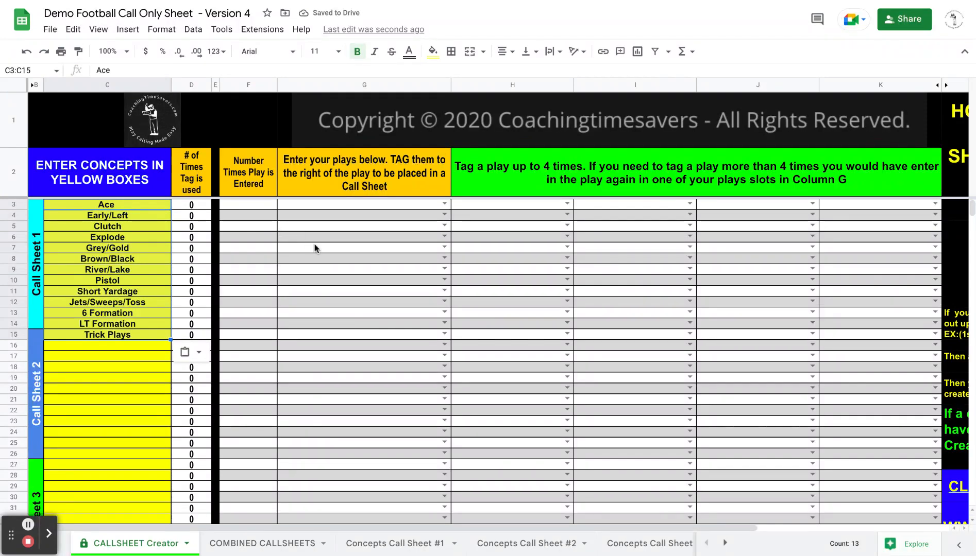
pyautogui.click(325, 260)
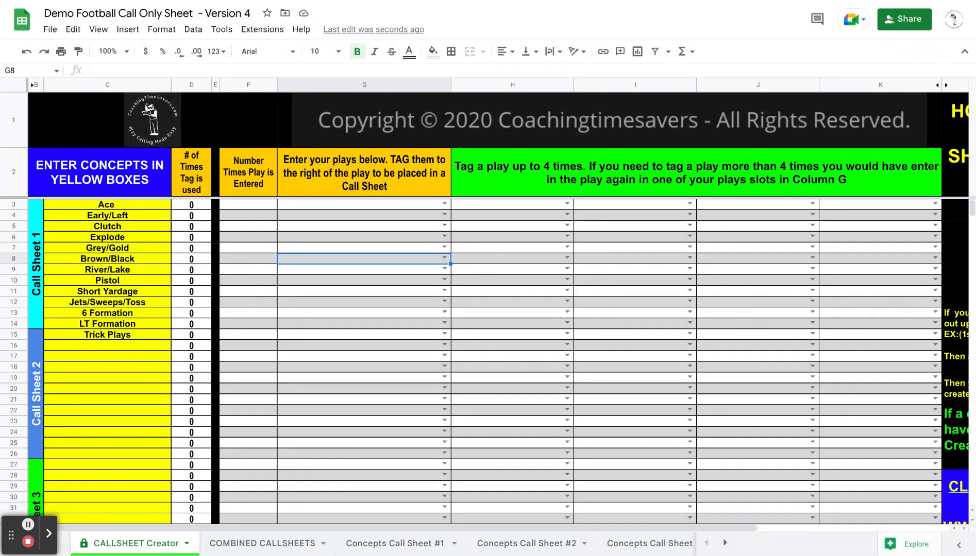
# - Paste the prepared plays with their tags into G3:K81, starting with Counter Lt/Rt, and center the pasted range horizontally
pyautogui.click(334, 205)
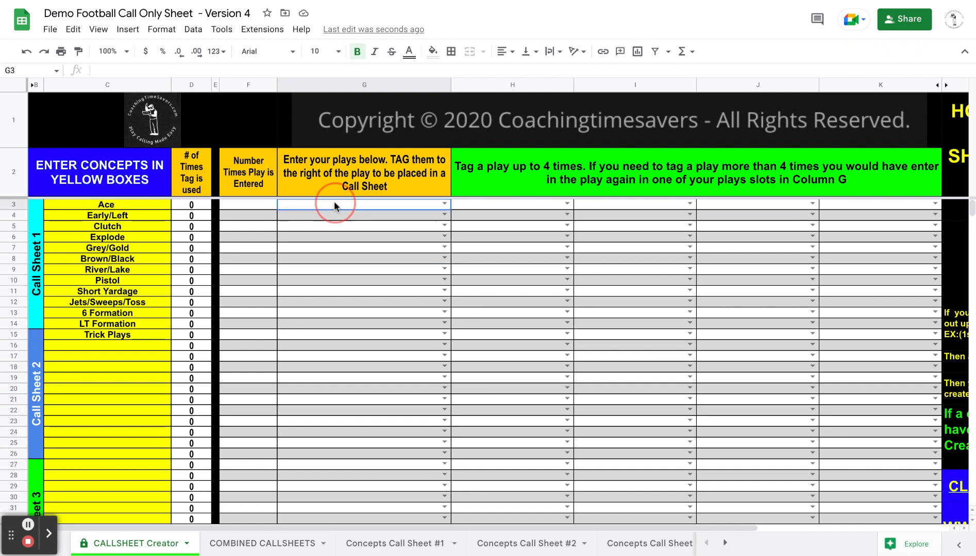
pyautogui.hotkey('ctrl', 'v')
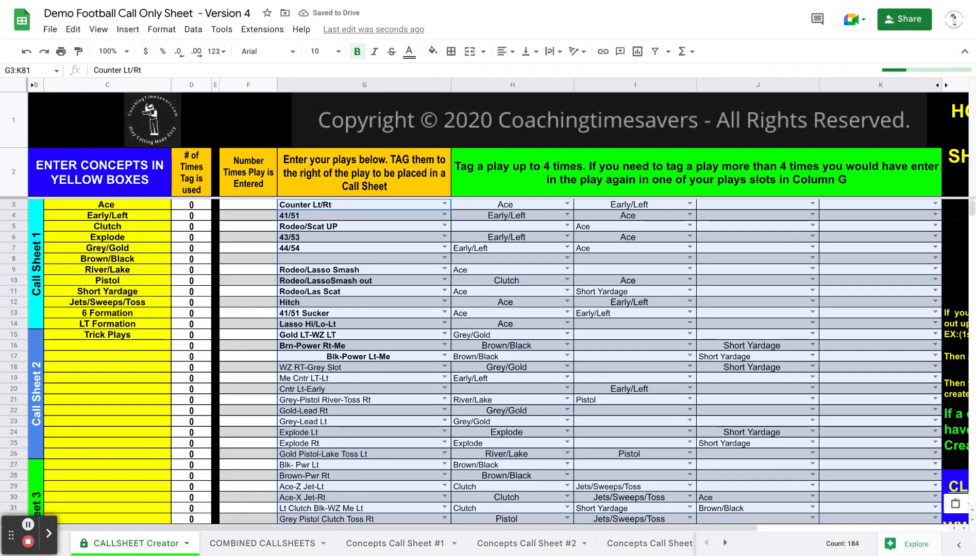
pyautogui.click(500, 52)
pyautogui.click(519, 72)
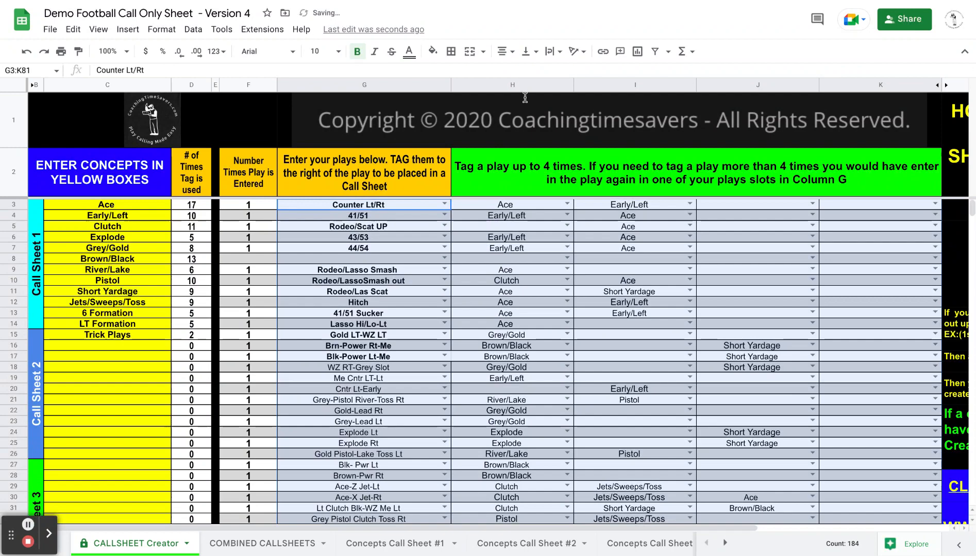
pyautogui.click(553, 292)
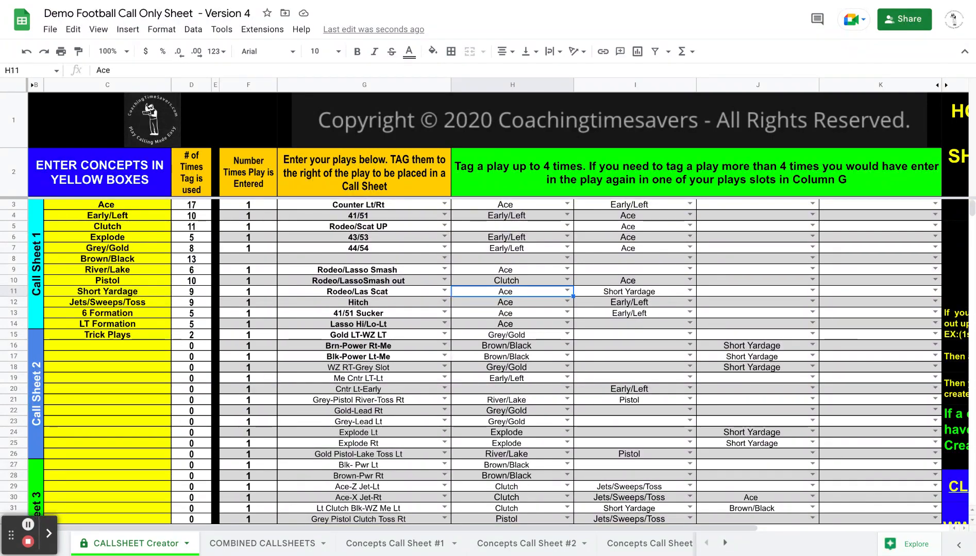
# - Compare the concept columns on the COMBINED CALLSHEETS sheet with the order of the concept list on CALLSHEET Creator
pyautogui.click(284, 545)
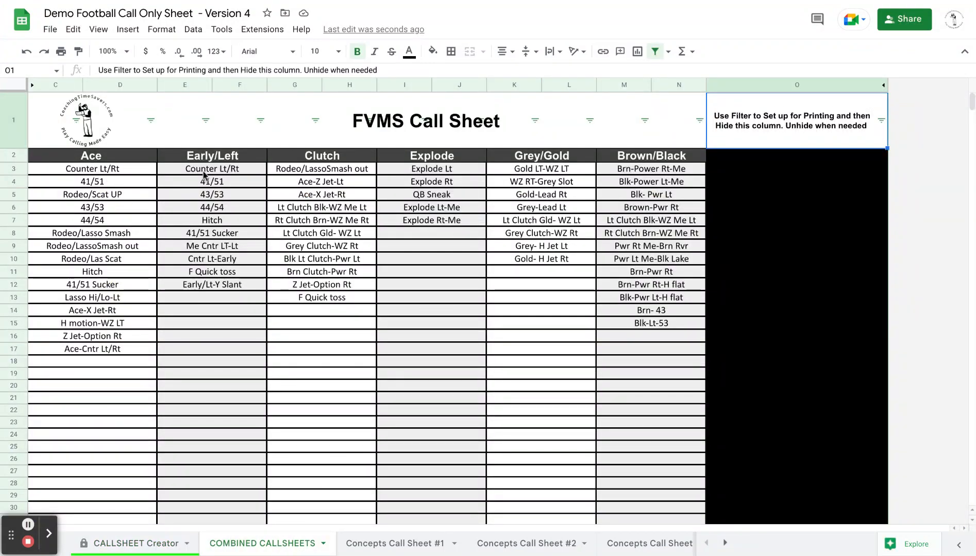
pyautogui.click(136, 544)
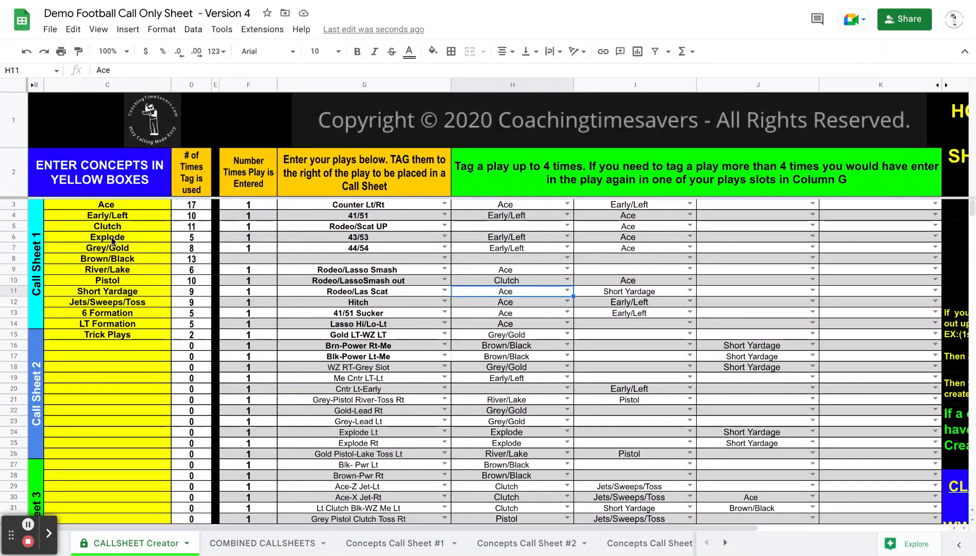
pyautogui.click(287, 546)
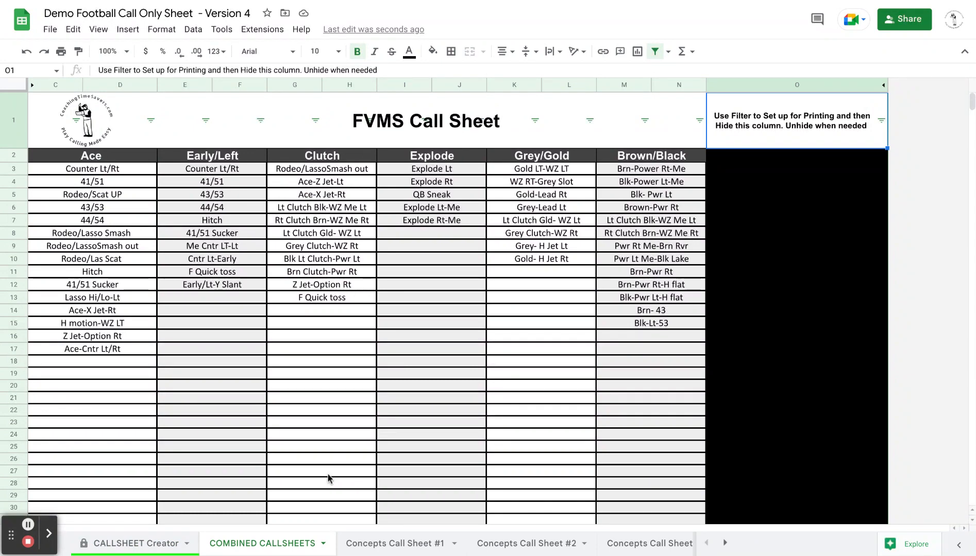
pyautogui.click(144, 546)
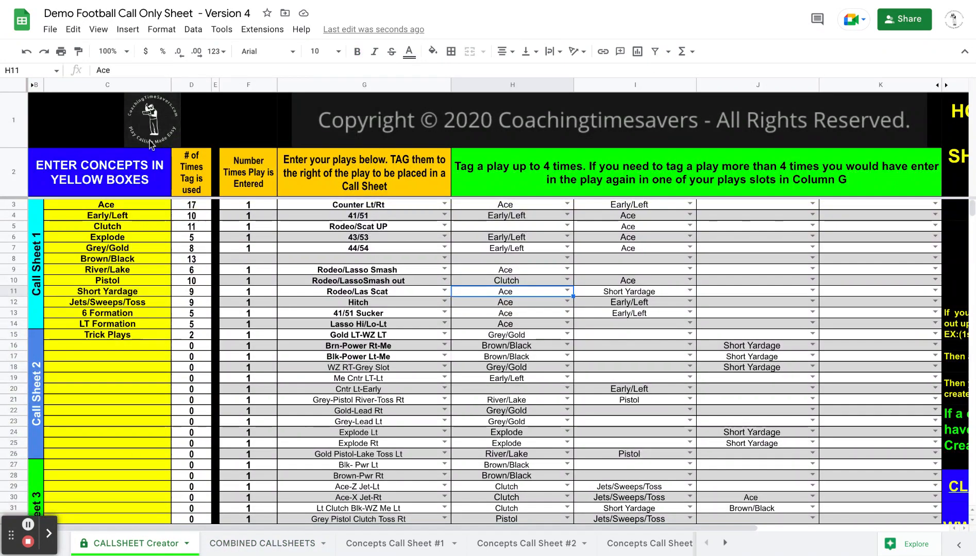
# - Swap two concepts by entering Explode in C3 and Ace in C6, and check the column order on COMBINED CALLSHEETS
pyautogui.click(115, 207)
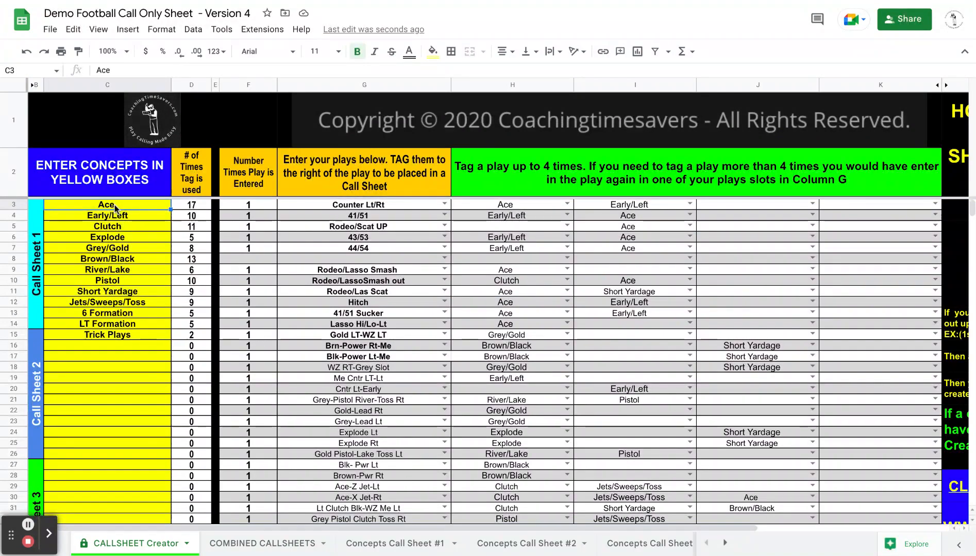
pyautogui.write('Exploe')
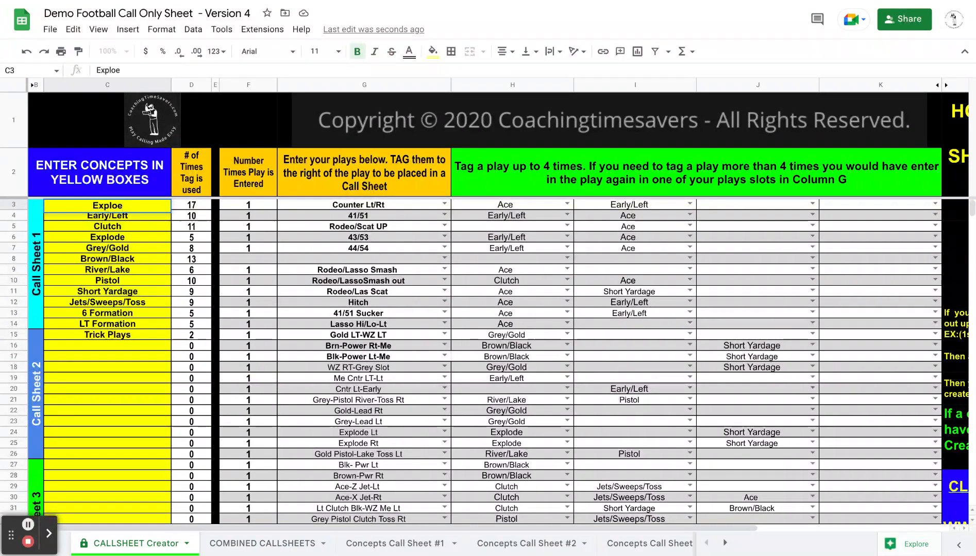
pyautogui.press('BackSpace')
pyautogui.write('de')
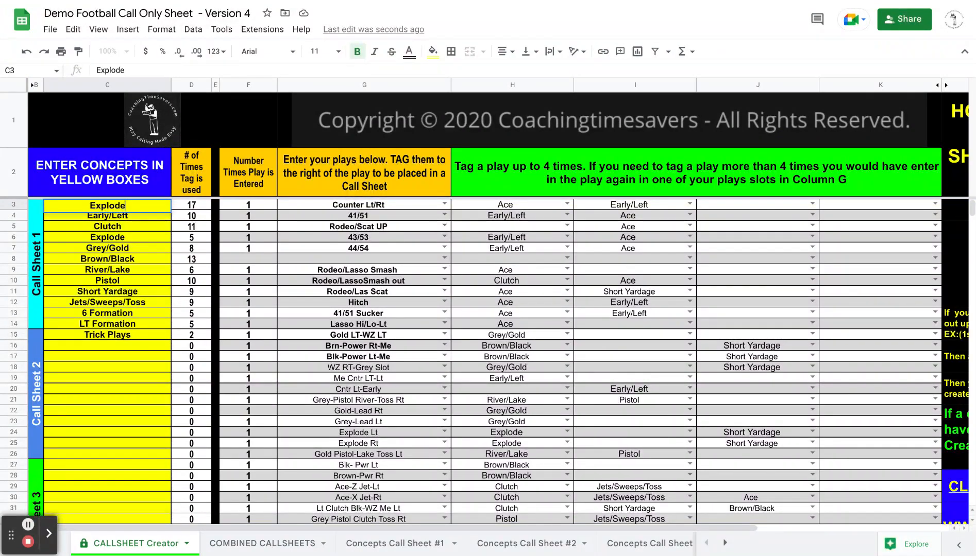
pyautogui.click(112, 234)
pyautogui.write('Ace')
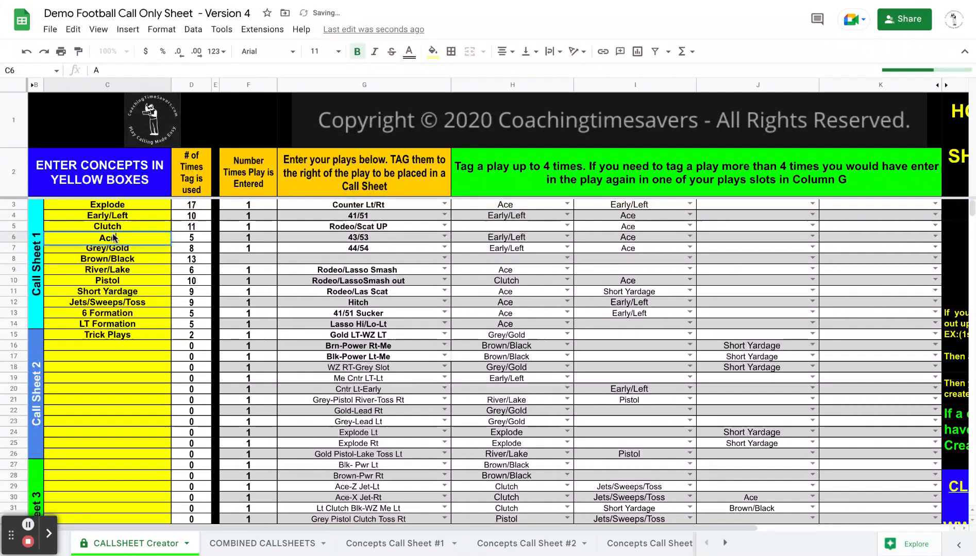
pyautogui.press('Return')
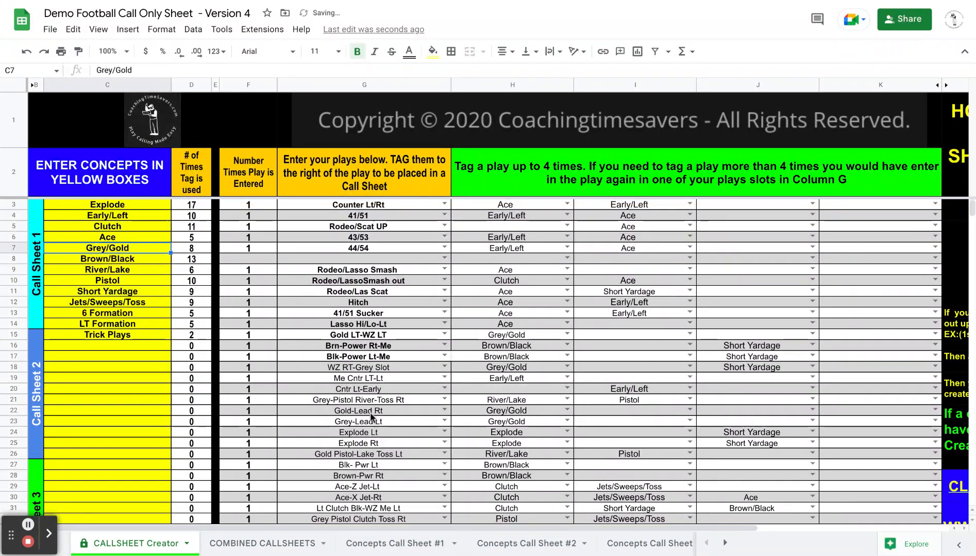
pyautogui.click(278, 543)
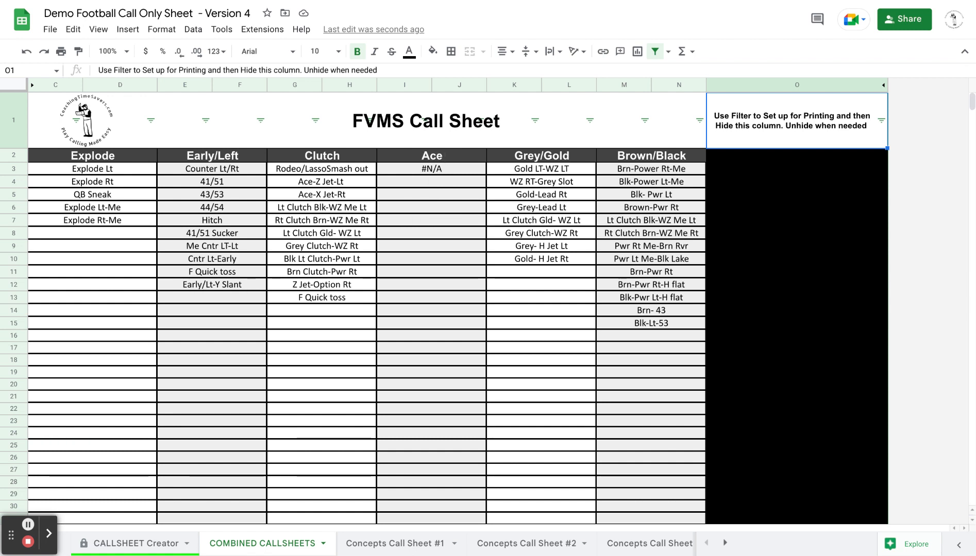
pyautogui.click(147, 543)
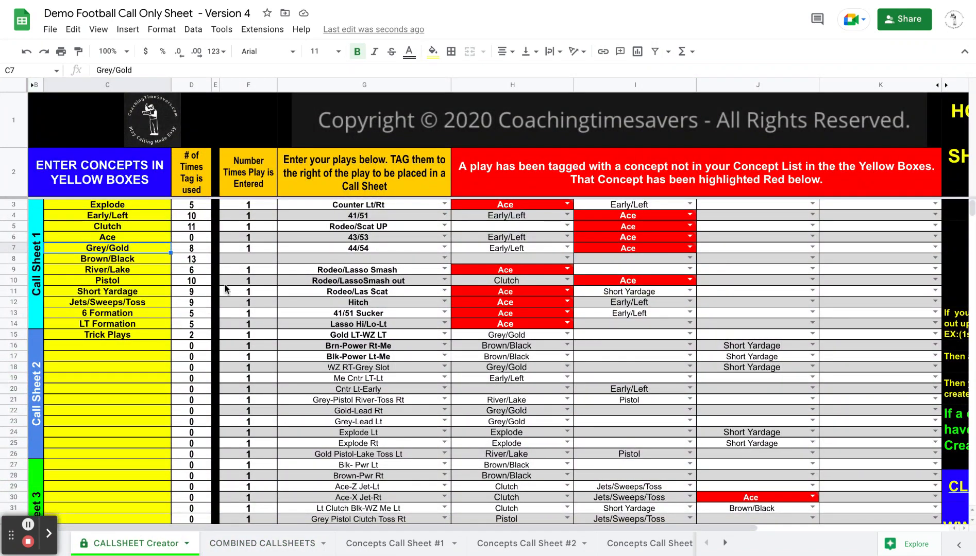
# - Re-enter Ace in C6 and check the concept options available for the first tag of Counter Lt/Rt in H3
pyautogui.click(128, 237)
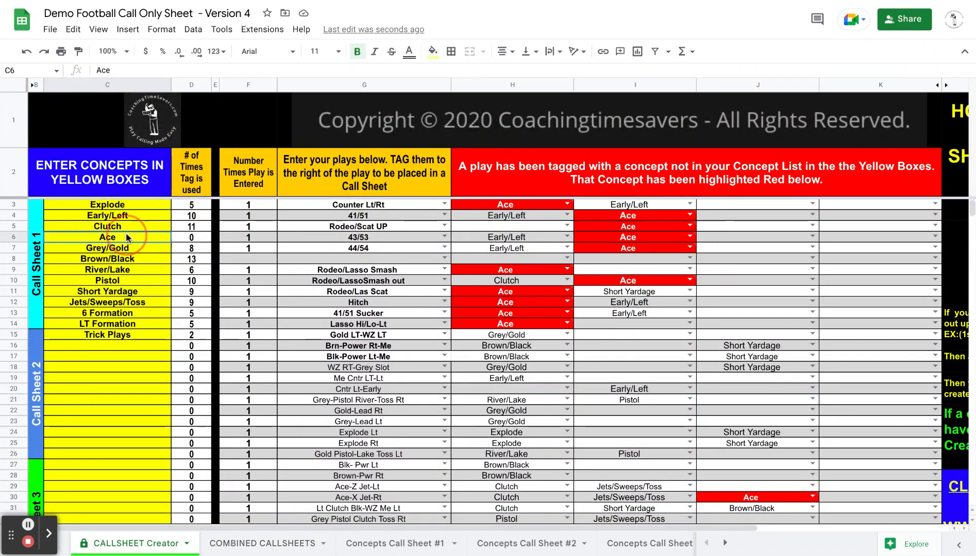
pyautogui.doubleClick(127, 237)
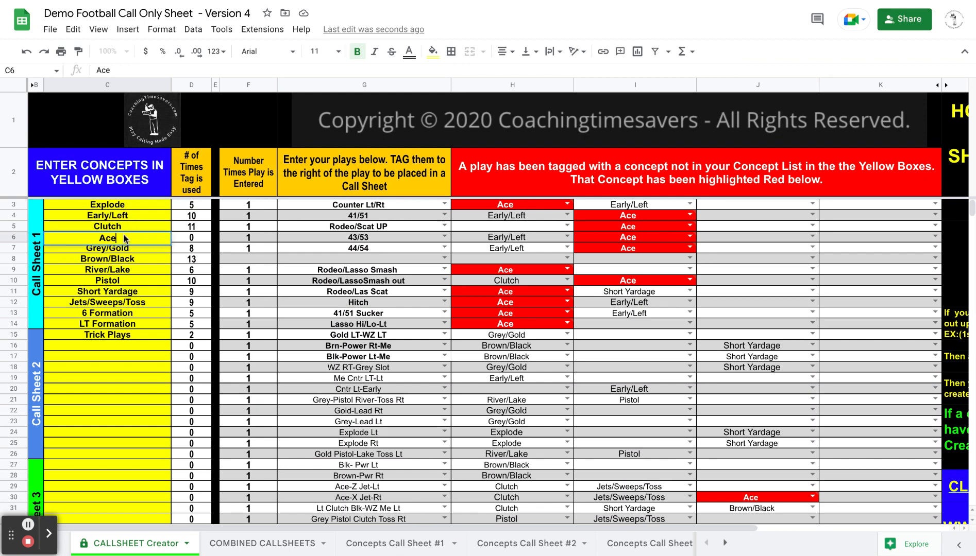
pyautogui.press('Return')
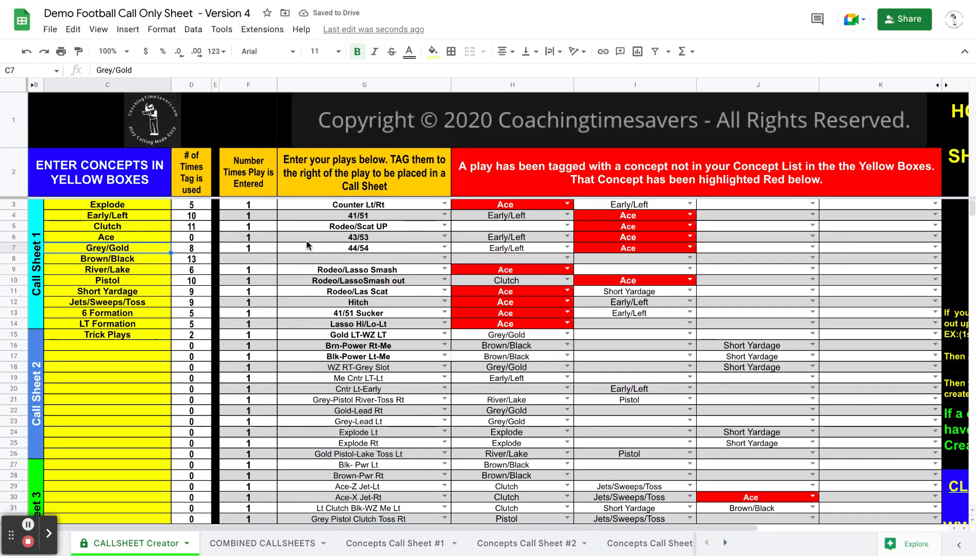
pyautogui.doubleClick(524, 204)
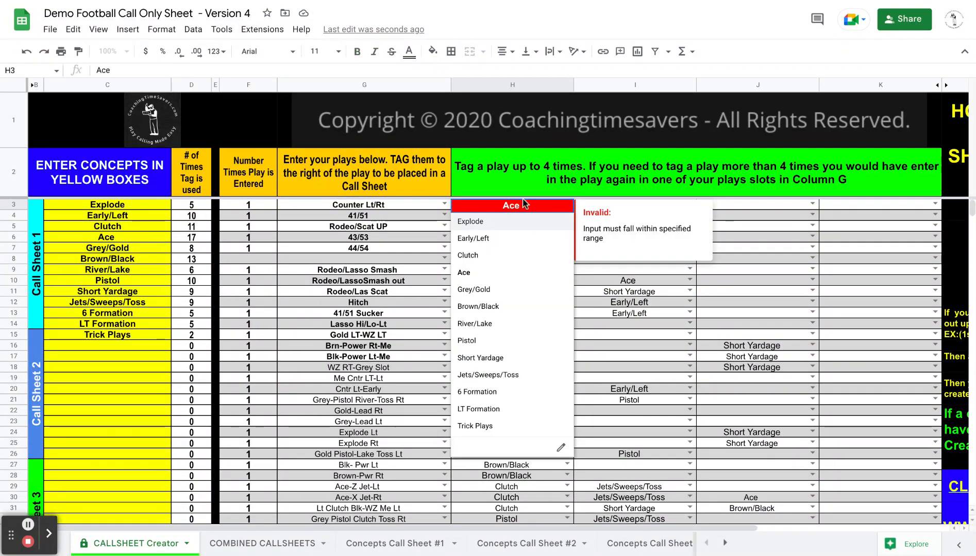
pyautogui.click(636, 334)
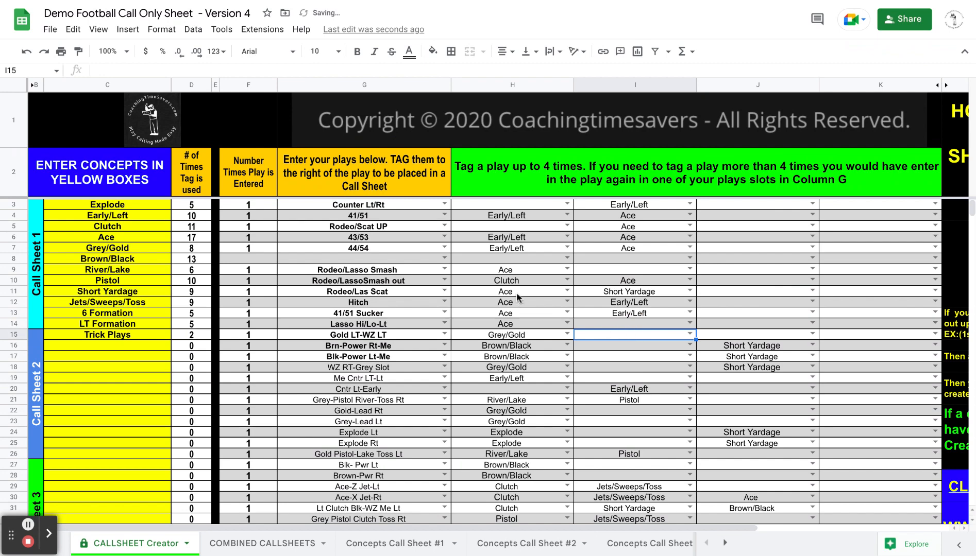
pyautogui.click(124, 240)
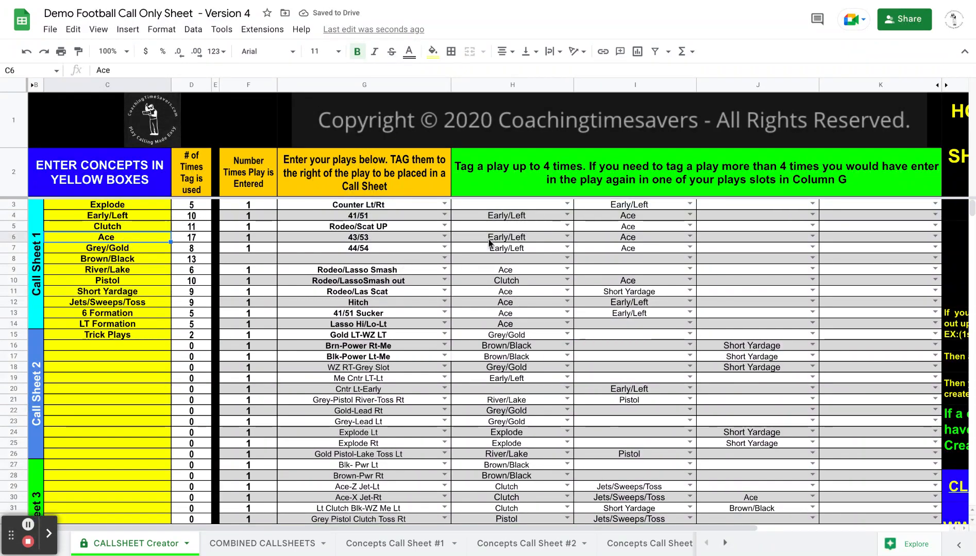
# - Choose Ace as the Counter Lt/Rt tag in H3 and set that cell's text color to black
pyautogui.click(567, 205)
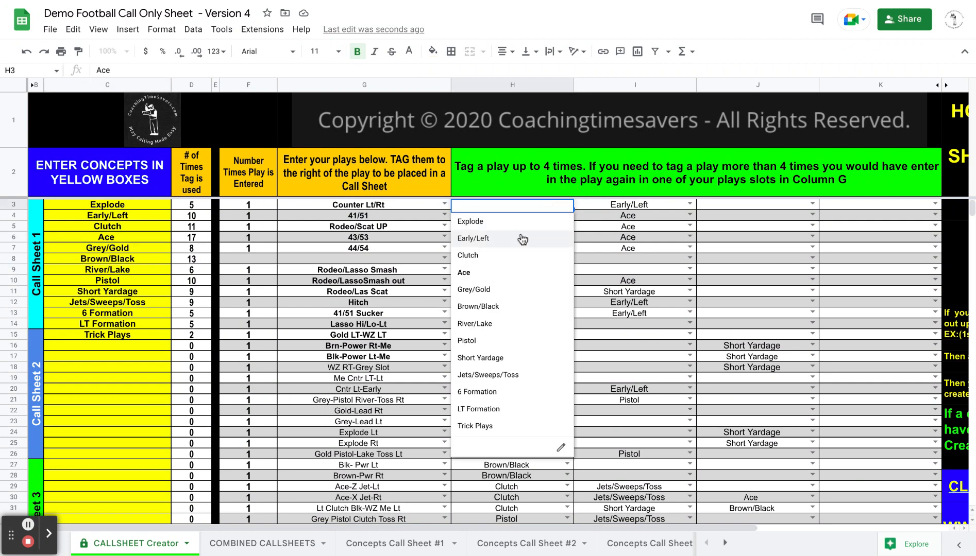
pyautogui.click(500, 278)
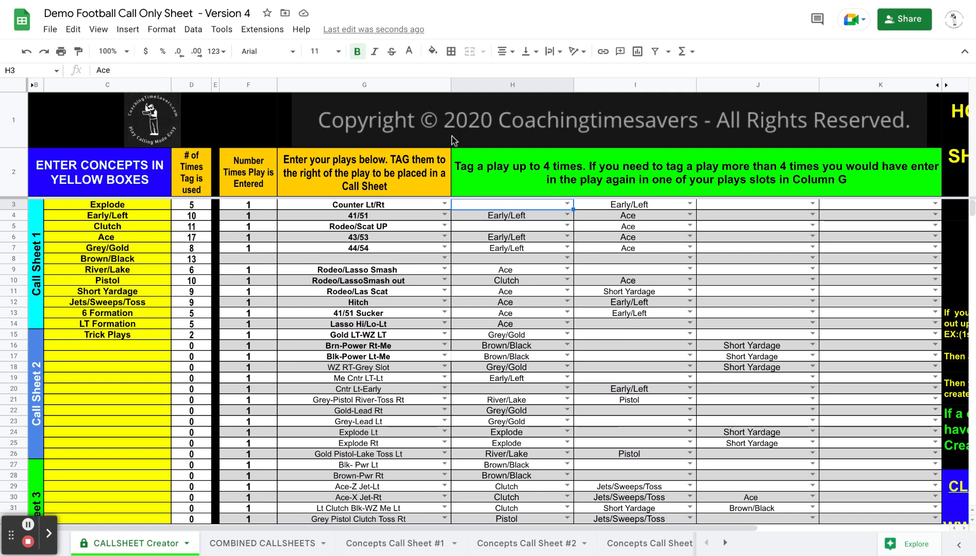
pyautogui.click(409, 51)
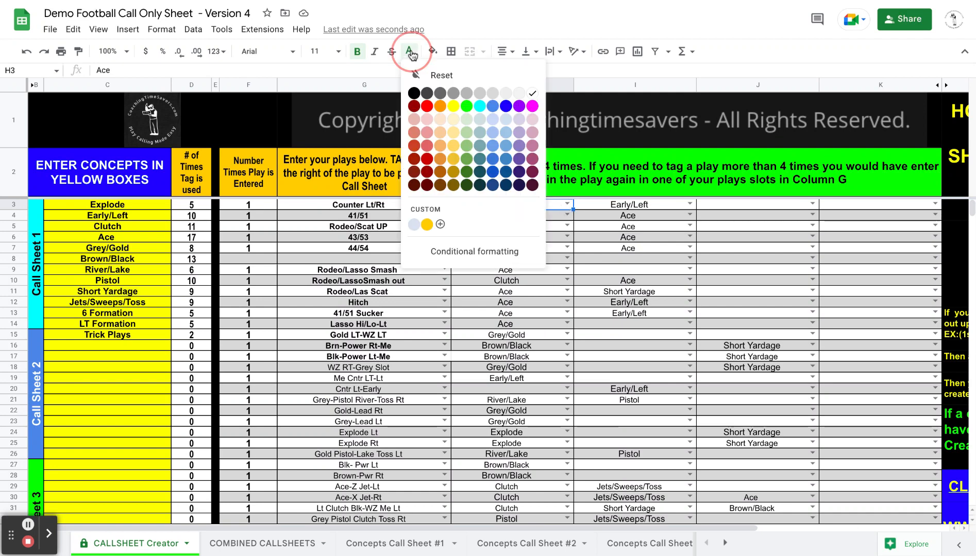
pyautogui.click(414, 93)
pyautogui.click(541, 247)
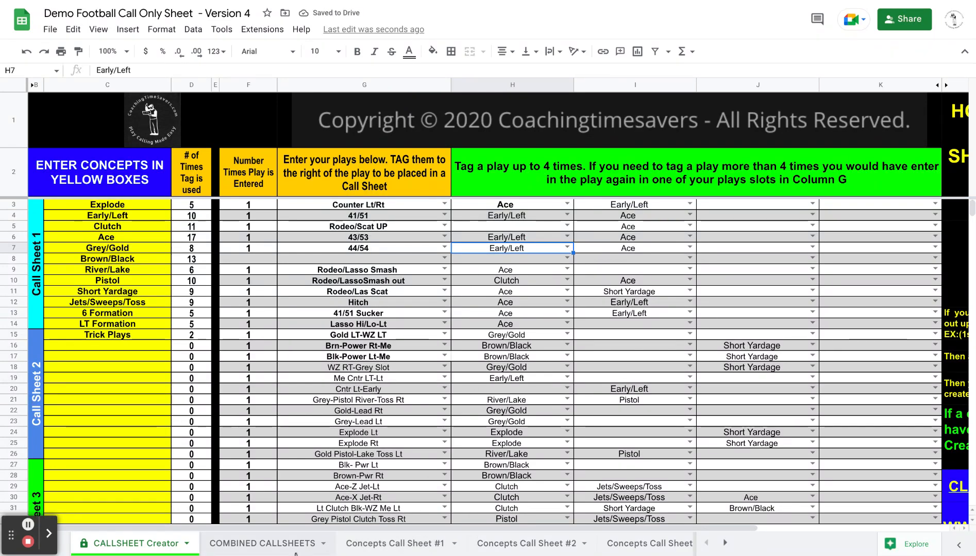
# - Examine the concept columns and their plays on COMBINED CALLSHEETS and Concepts Call Sheet #1 against the entries on CALLSHEET Creator
pyautogui.click(266, 543)
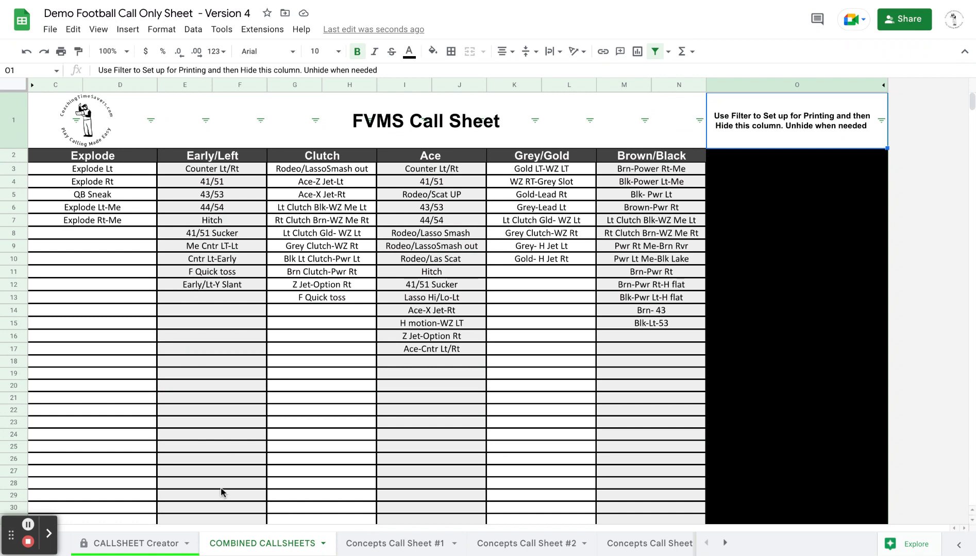
pyautogui.click(144, 549)
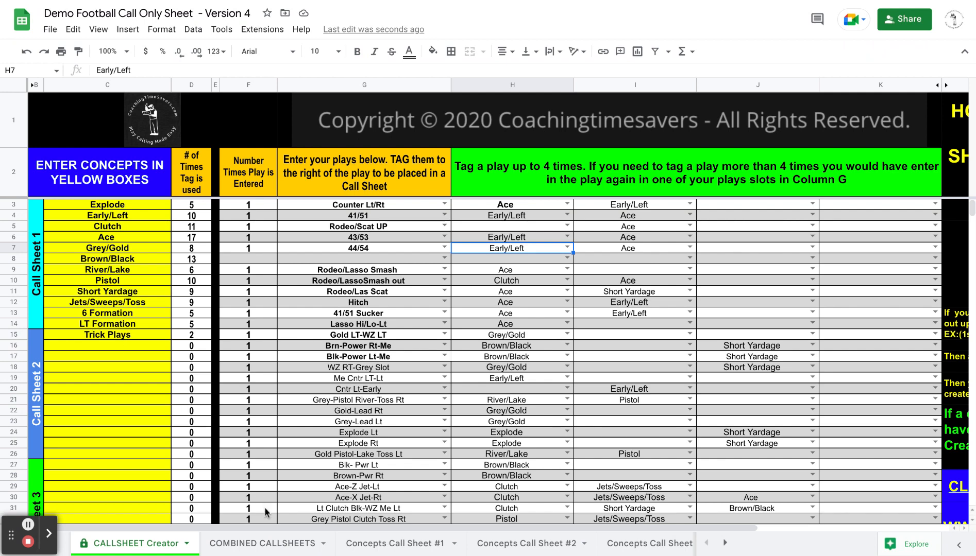
pyautogui.click(382, 545)
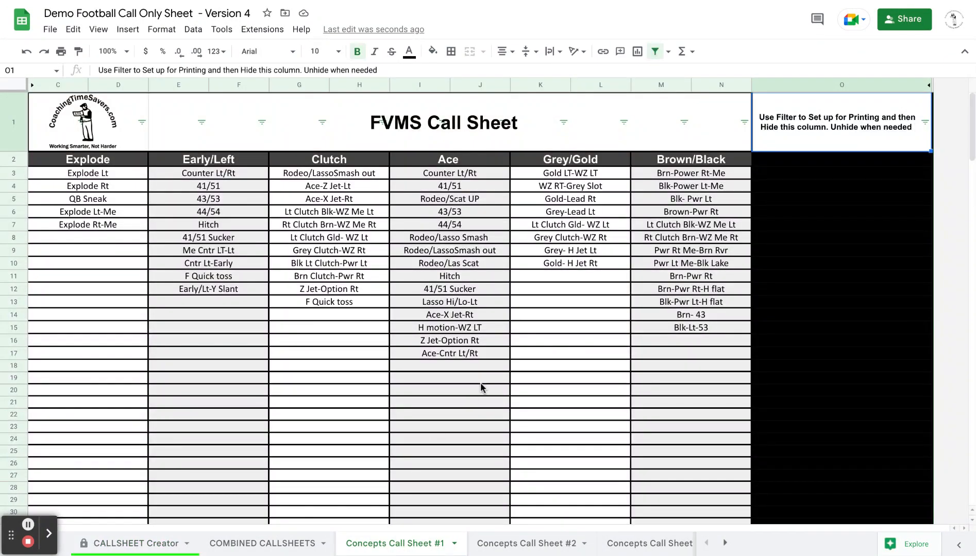
pyautogui.scroll(-20, 481, 388)
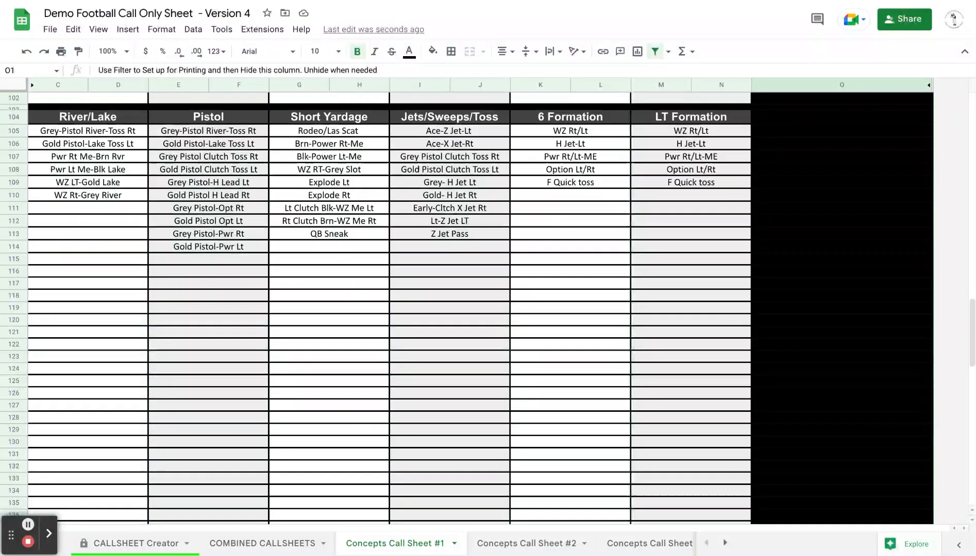
pyautogui.scroll(3, 596, 280)
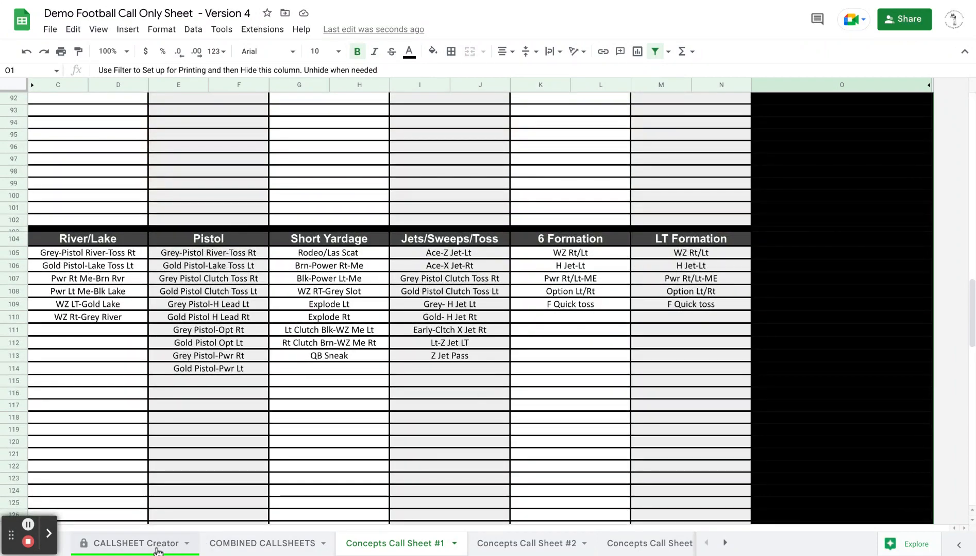
pyautogui.scroll(20, 264, 344)
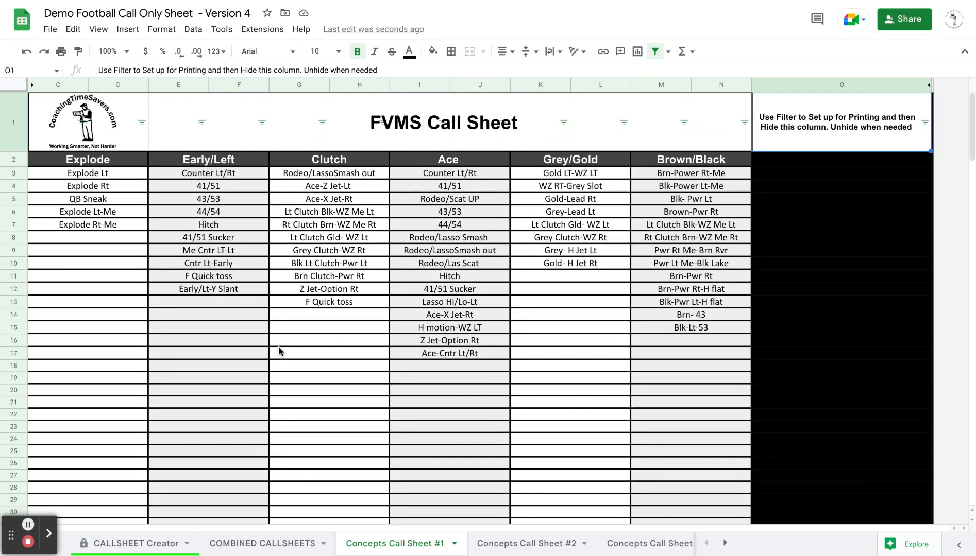
pyautogui.click(142, 547)
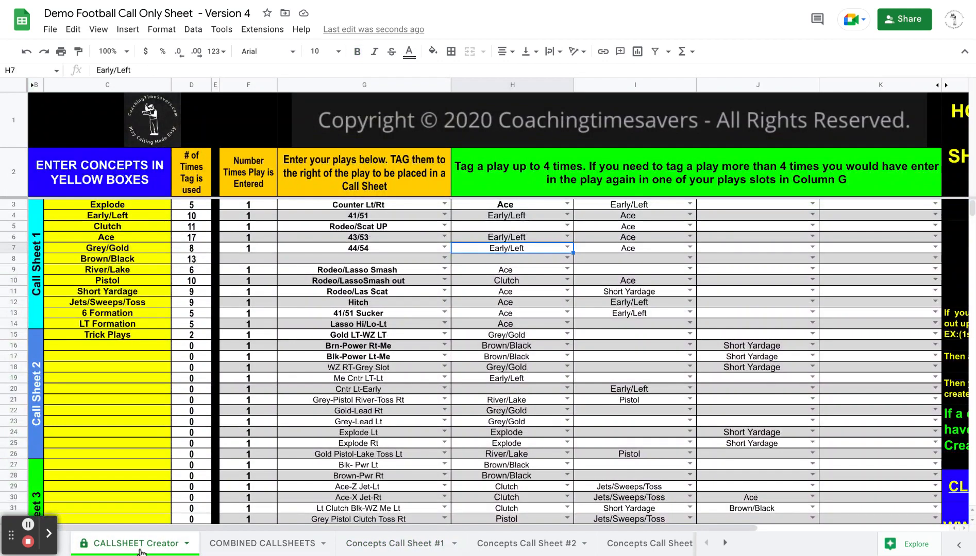
pyautogui.click(239, 546)
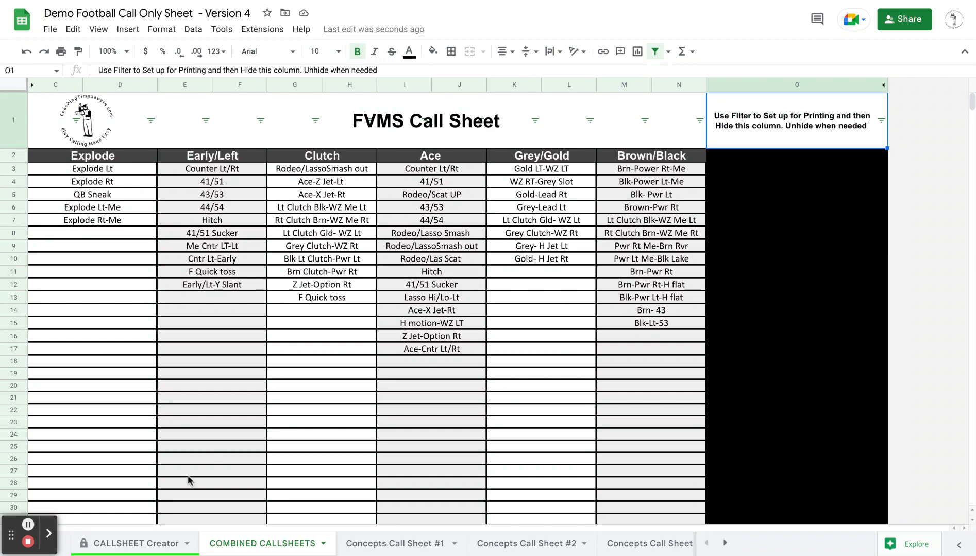
pyautogui.click(150, 544)
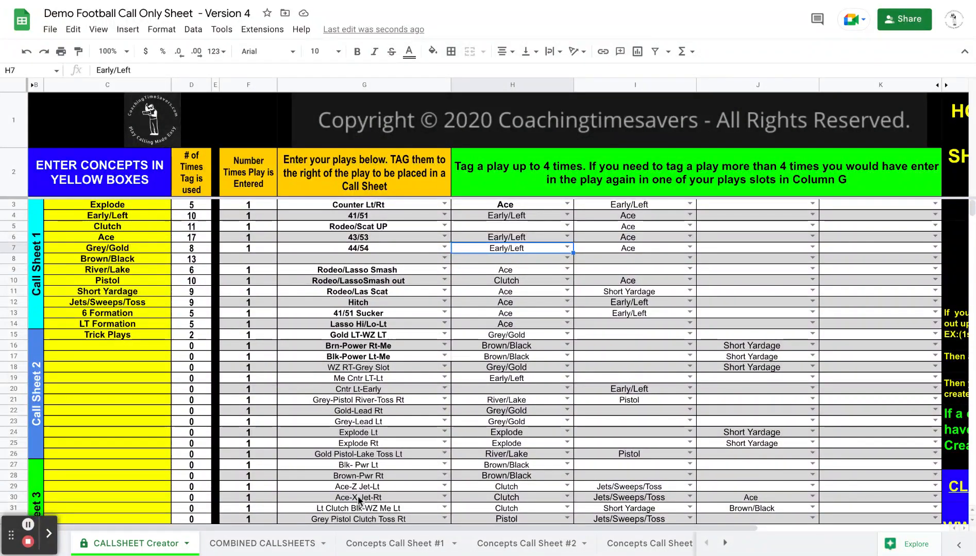
# - Filter COMBINED CALLSHEETS by the values in column O to hide EMPTY ROW and keep ROWS WITH PLAYS, and review the condensed sheet
pyautogui.click(273, 545)
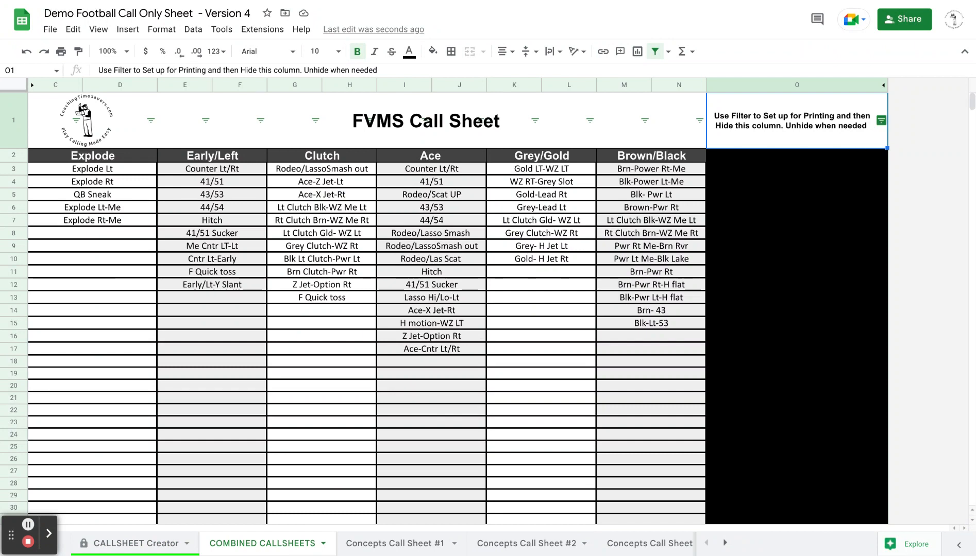
pyautogui.click(881, 120)
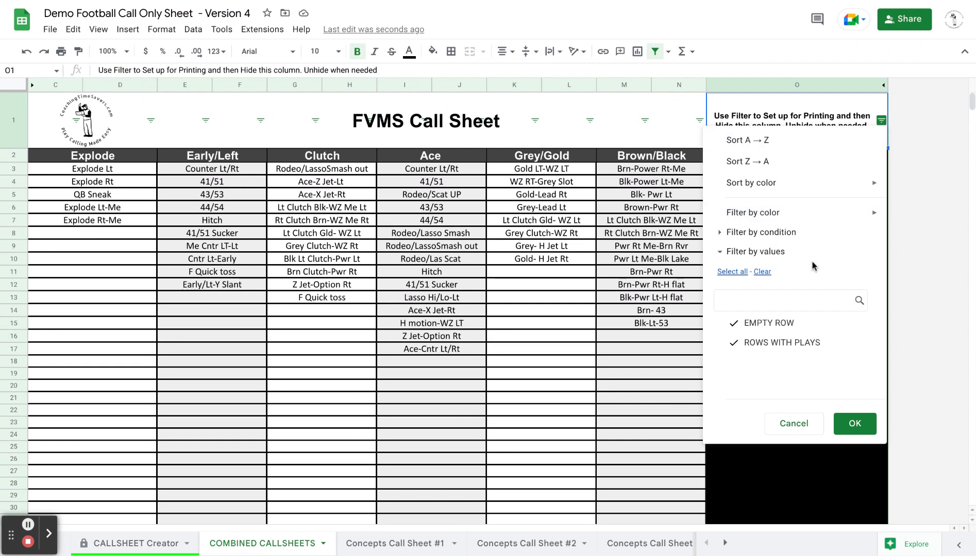
pyautogui.click(766, 328)
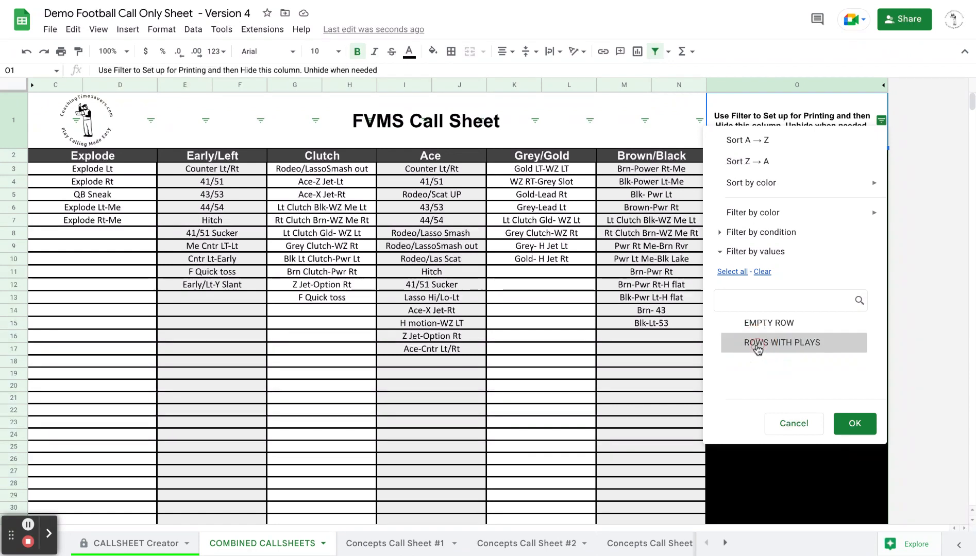
pyautogui.click(757, 349)
pyautogui.click(854, 424)
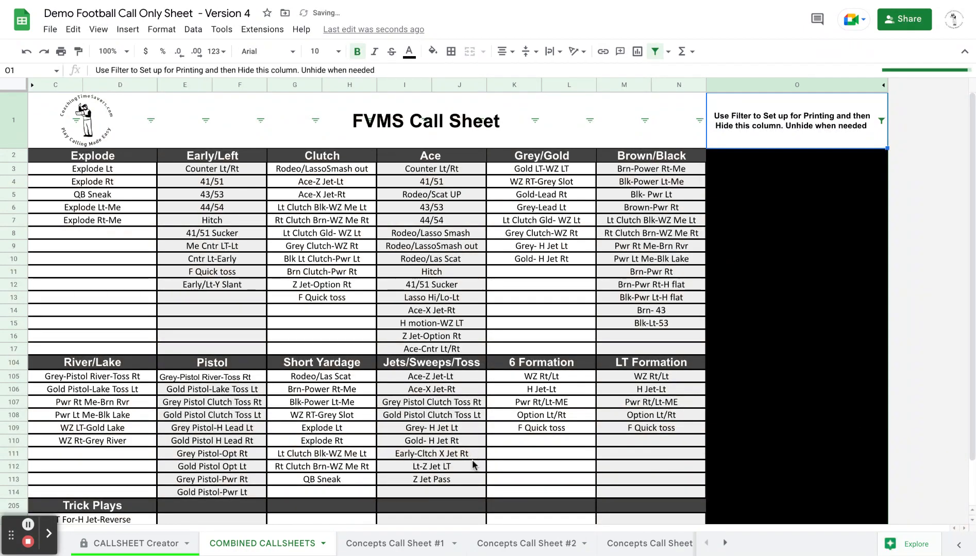
pyautogui.scroll(-2, 473, 465)
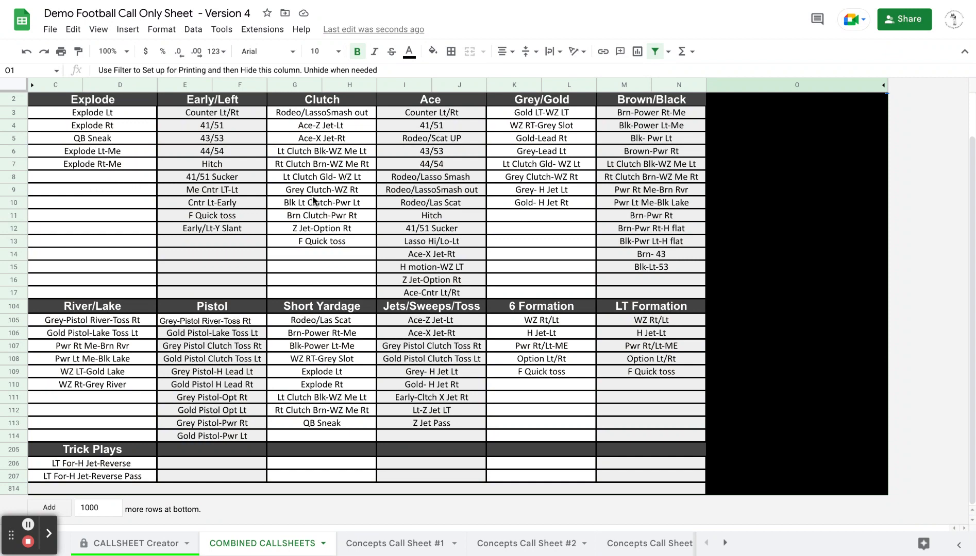
pyautogui.scroll(1, 164, 304)
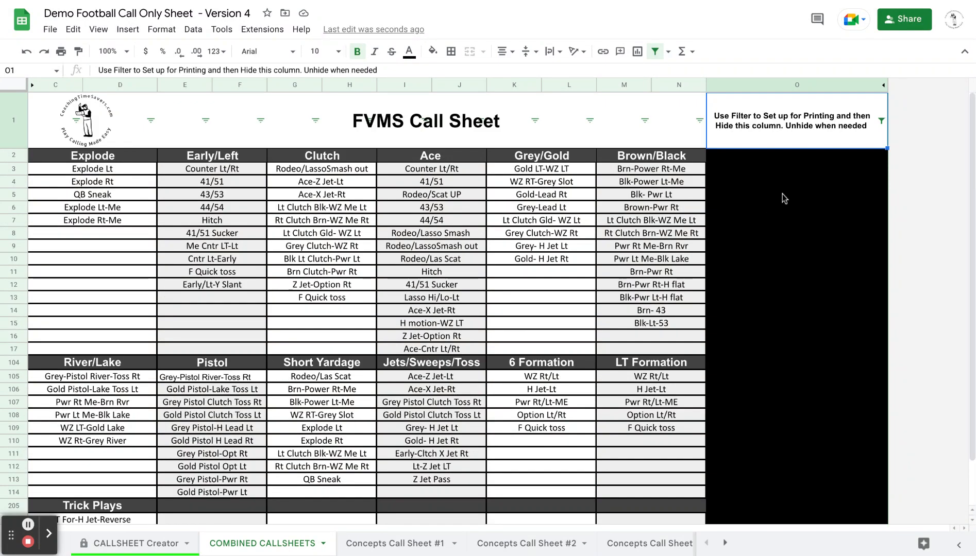
# - Add Goalline as a new concept in C16 on CALLSHEET Creator
pyautogui.click(151, 550)
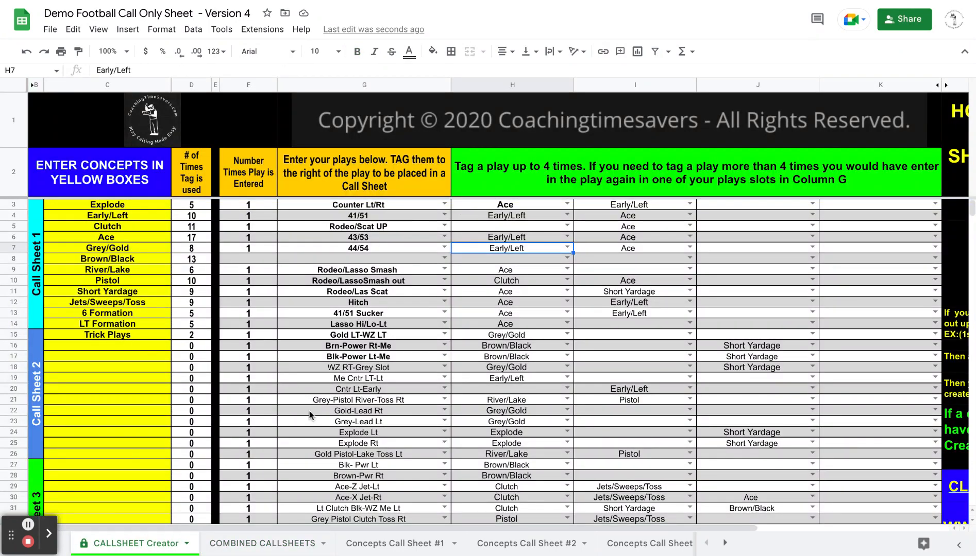
pyautogui.scroll(-1, 310, 411)
pyautogui.scroll(-20, 310, 411)
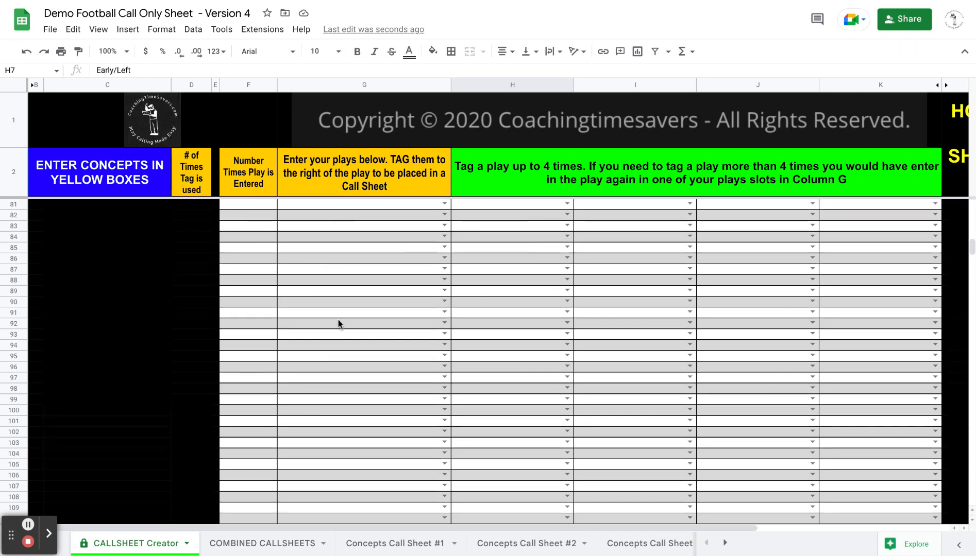
pyautogui.scroll(4, 338, 323)
pyautogui.scroll(2, 350, 265)
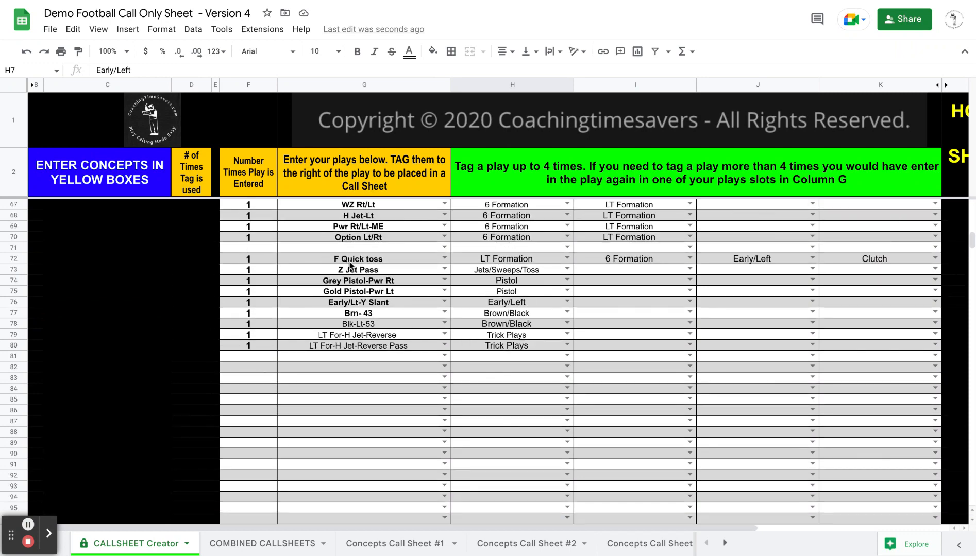
pyautogui.scroll(20, 350, 266)
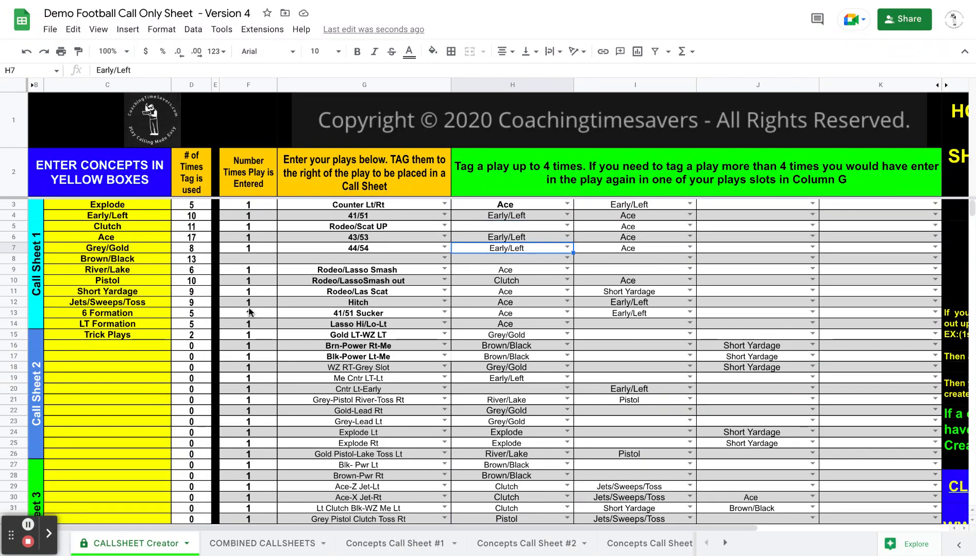
pyautogui.click(96, 346)
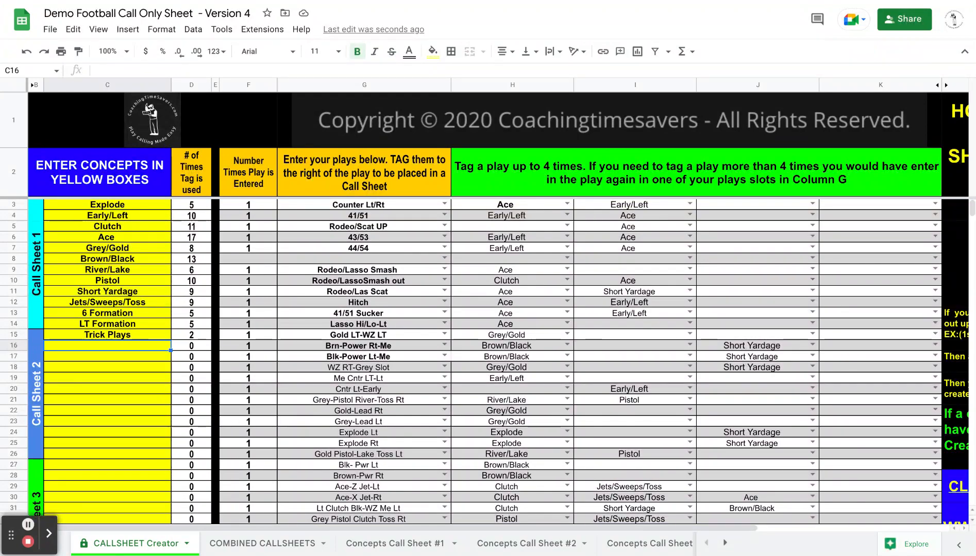
pyautogui.write('Goal')
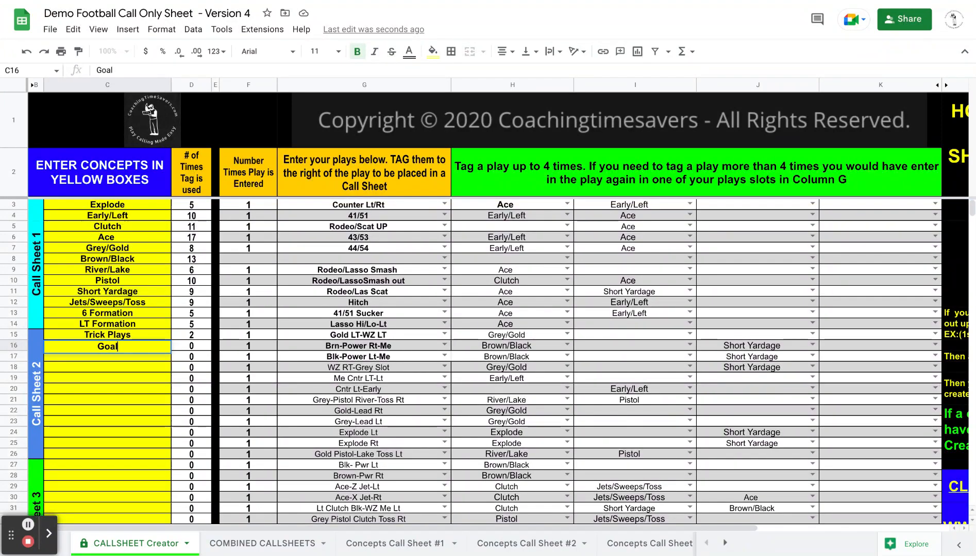
pyautogui.write('line')
pyautogui.press('Return')
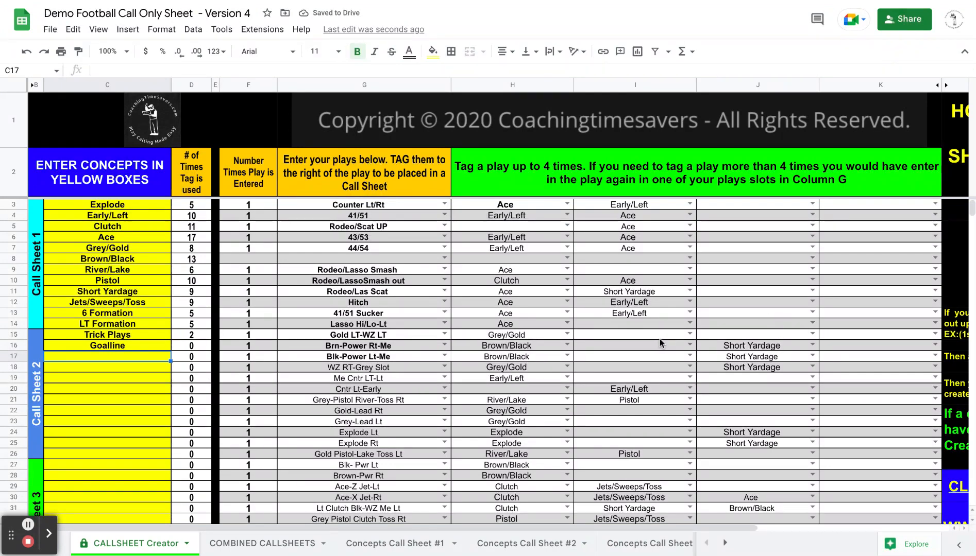
# - Look through the concept options for the second tag of Gold LT-WZ LT in I15 without choosing one
pyautogui.click(690, 335)
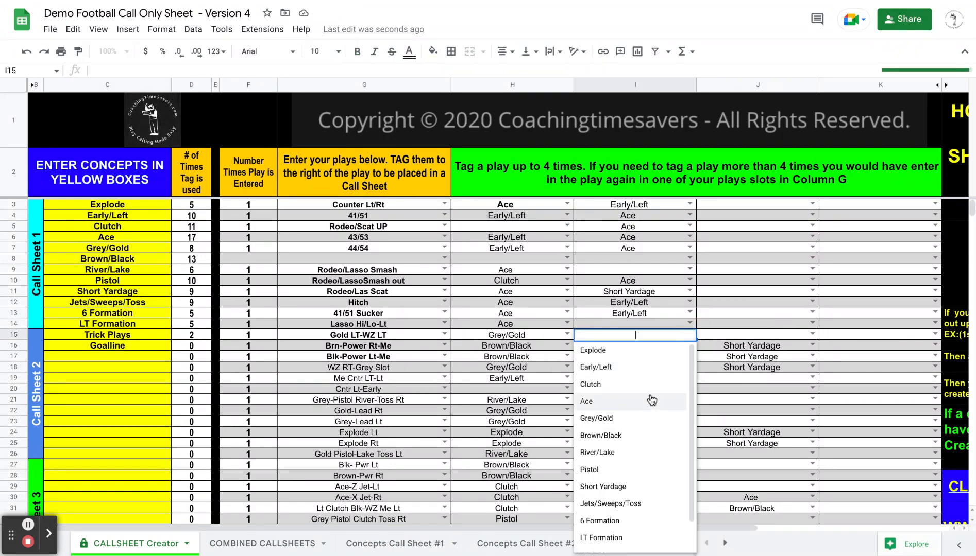
pyautogui.scroll(-1, 647, 444)
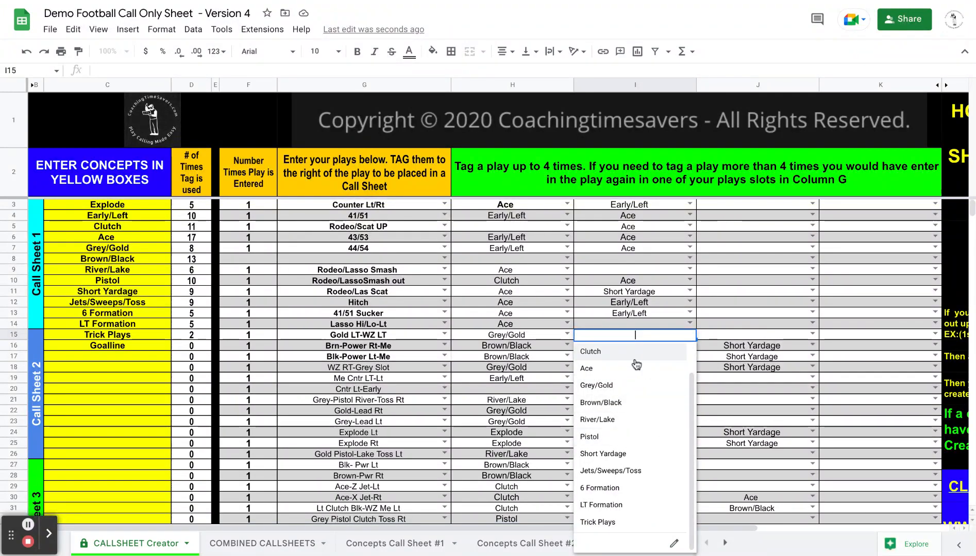
pyautogui.click(711, 292)
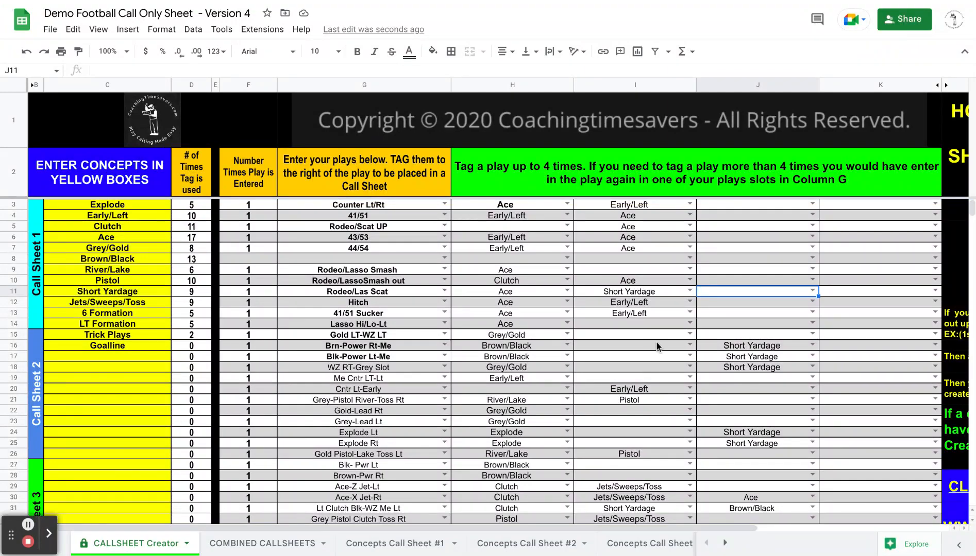
# - Tag Gold LT-WZ LT as Goalline in I15 and copy the tag to Brn-Power Rt-Me in I16 and Blk-Power Lt-Me in I17
pyautogui.click(689, 335)
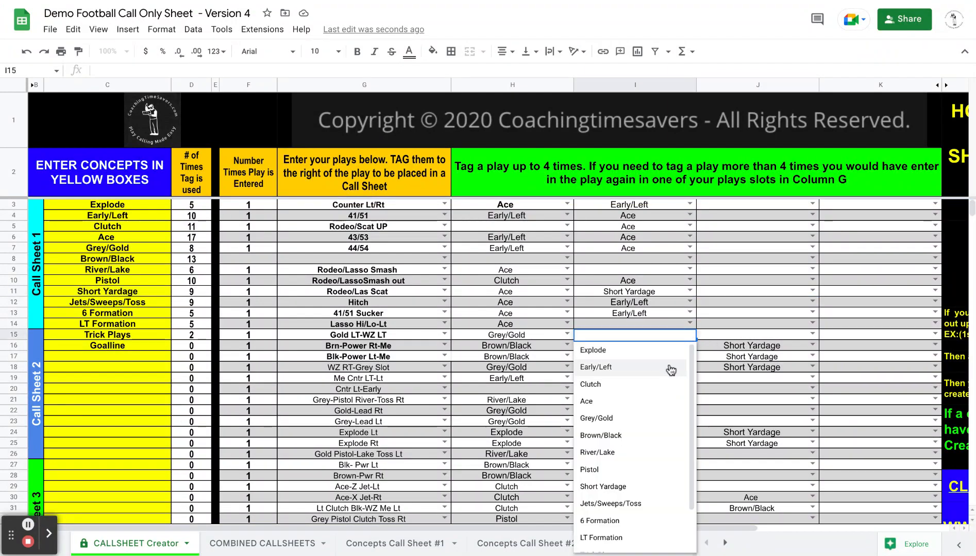
pyautogui.scroll(-1, 661, 452)
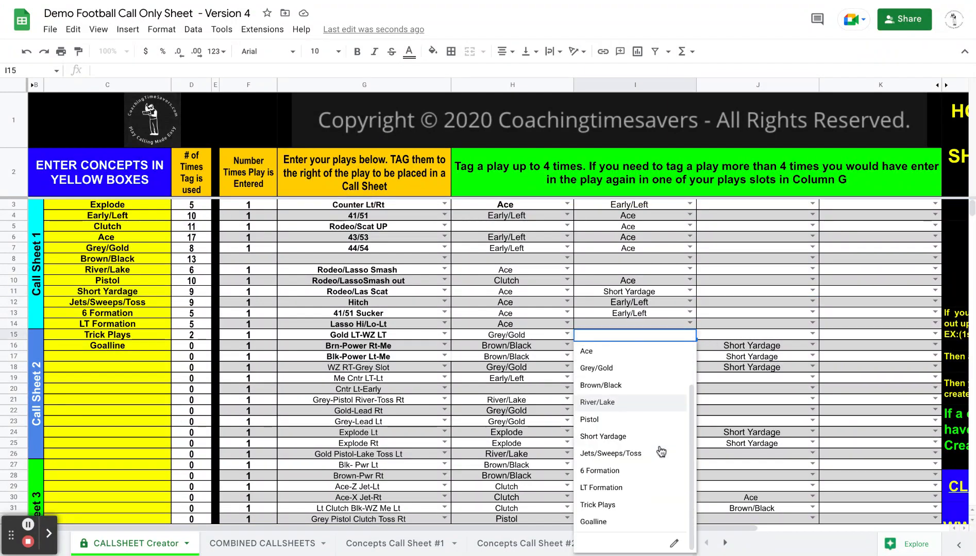
pyautogui.click(613, 522)
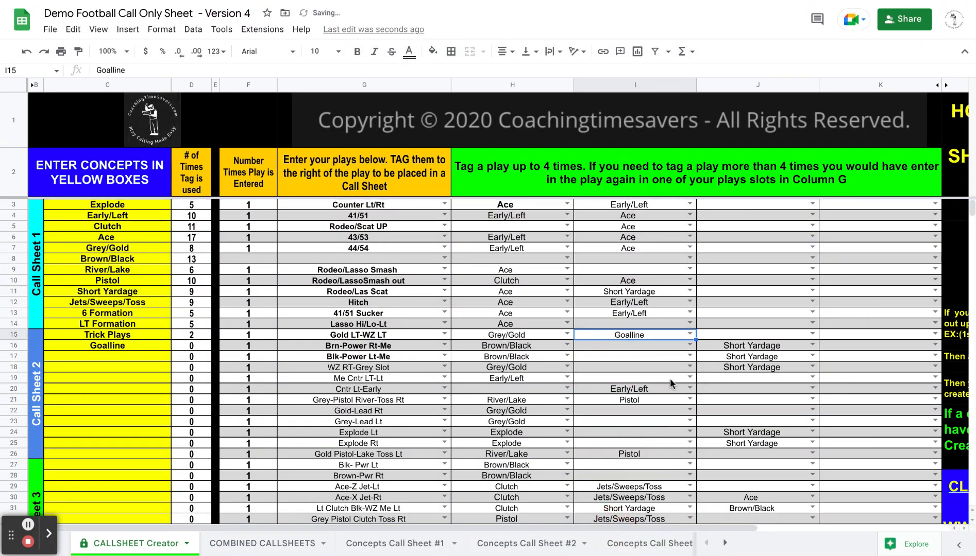
pyautogui.hotkey('ctrl', 'c')
pyautogui.click(627, 346)
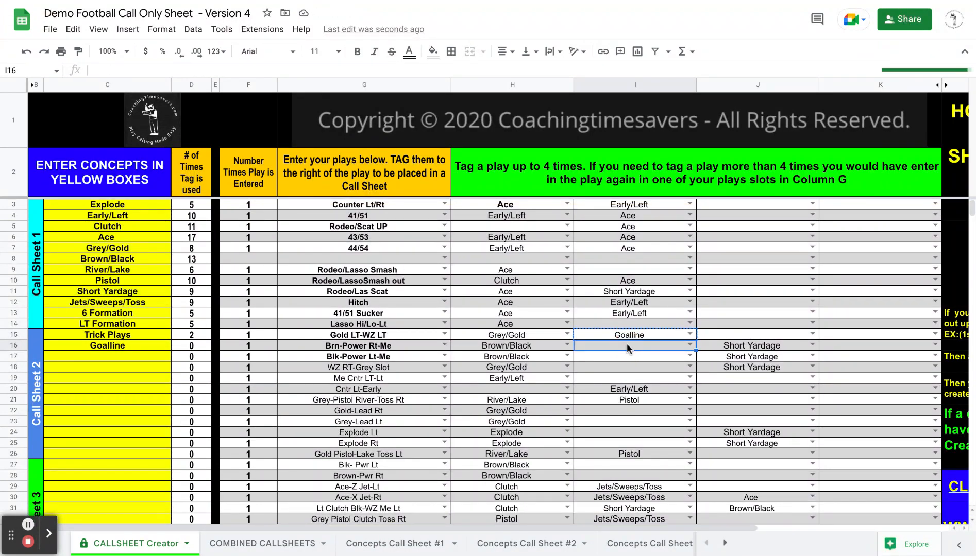
pyautogui.hotkey('ctrl', 'v')
pyautogui.click(627, 358)
pyautogui.hotkey('ctrl', 'v')
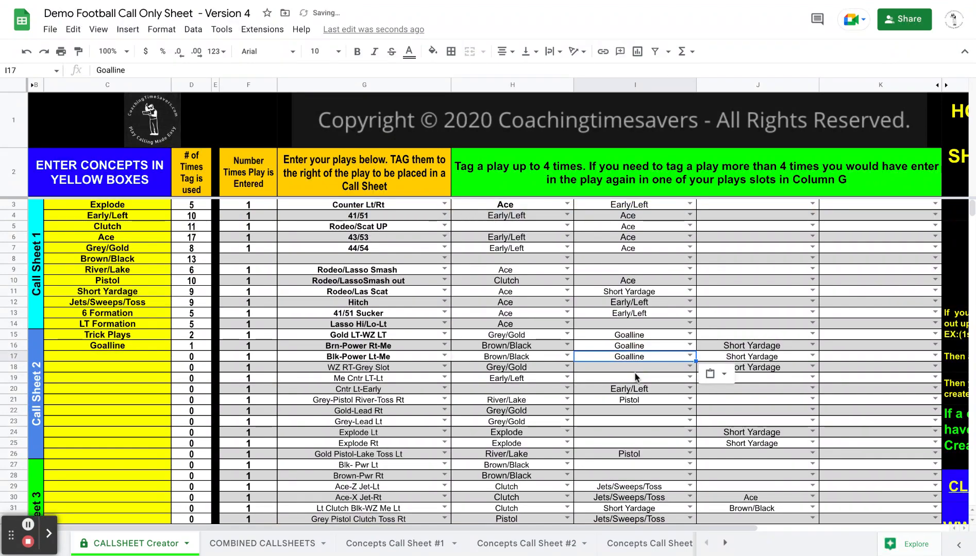
# - Paste the Goalline tag for Explode Rt in I25, Ace-Z Jet-Lt in J29 and QB Sneak in J39
pyautogui.click(625, 444)
pyautogui.hotkey('ctrl', 'v')
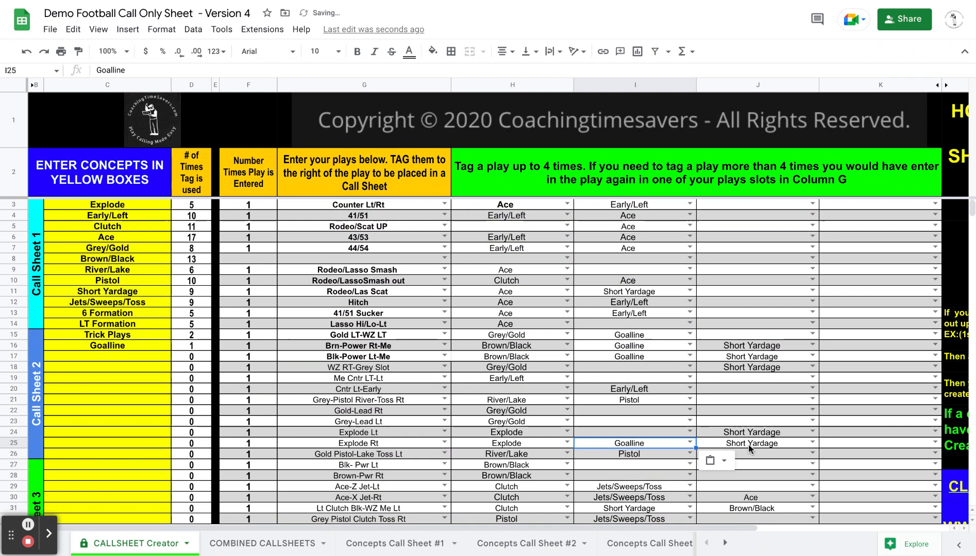
pyautogui.click(726, 487)
pyautogui.hotkey('ctrl', 'v')
pyautogui.scroll(-5, 726, 487)
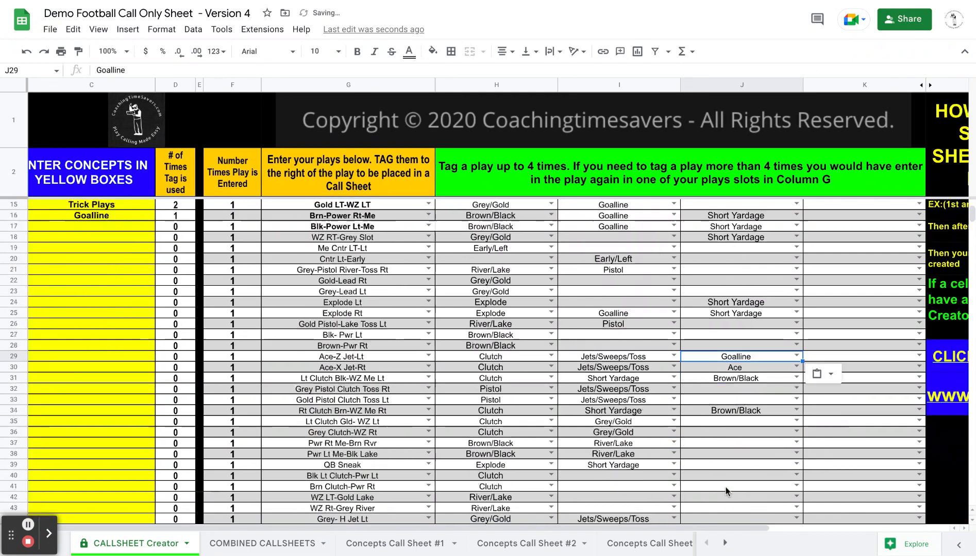
pyautogui.click(717, 388)
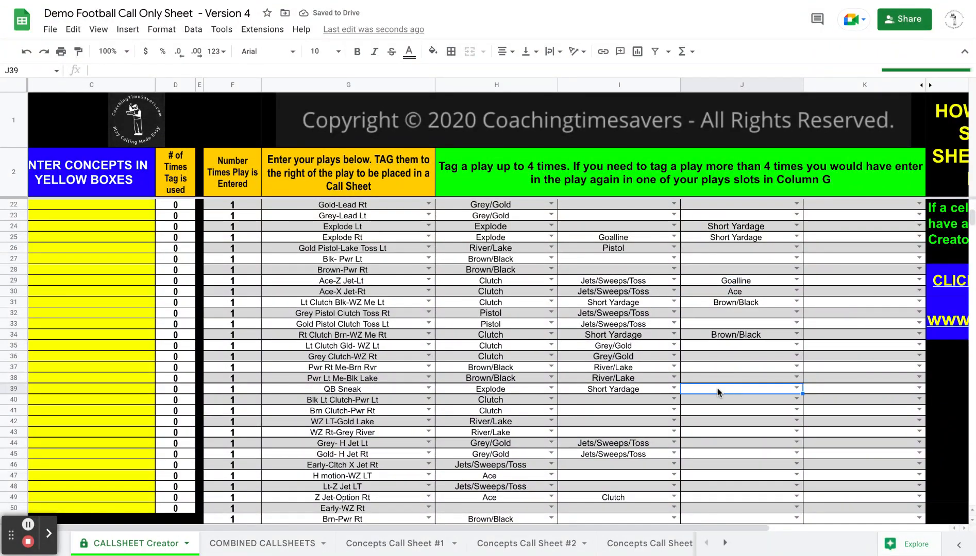
pyautogui.hotkey('ctrl', 'v')
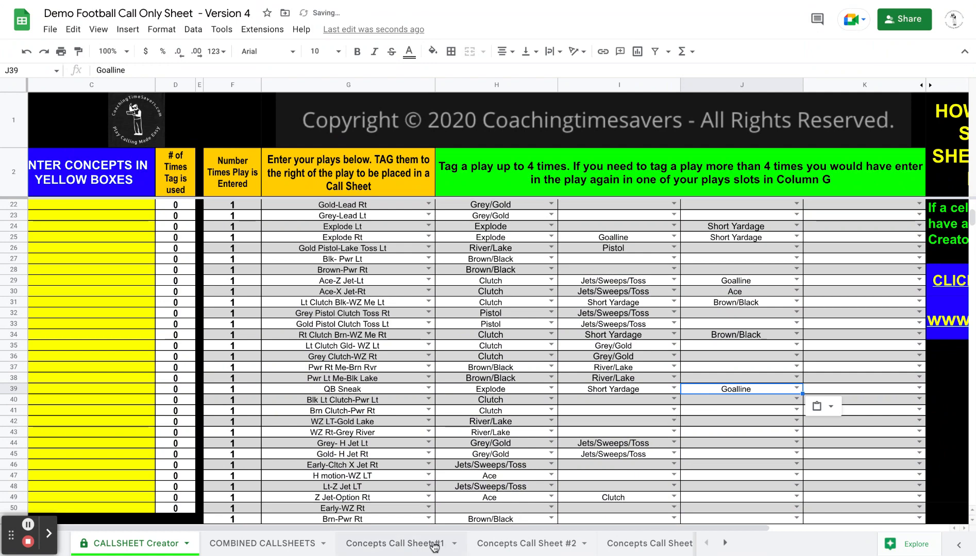
# - Reapply the column O filter for ROWS WITH PLAYS on COMBINED CALLSHEETS and review the plays listed under Goalline
pyautogui.click(266, 546)
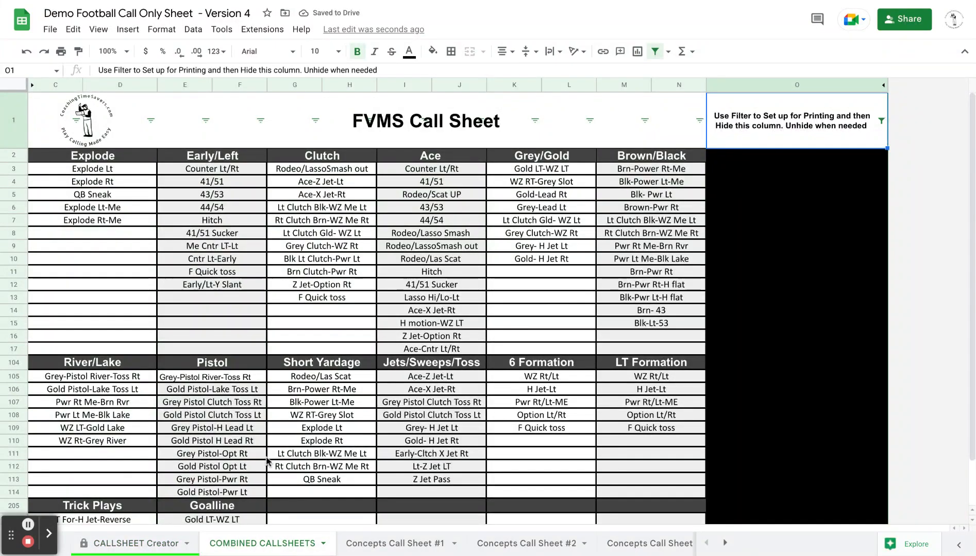
pyautogui.scroll(-2, 268, 462)
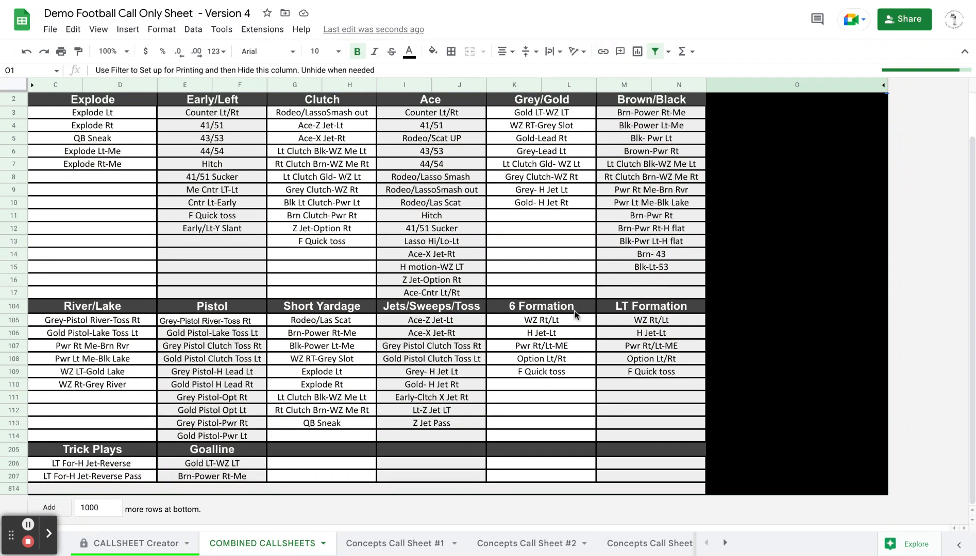
pyautogui.scroll(2, 673, 232)
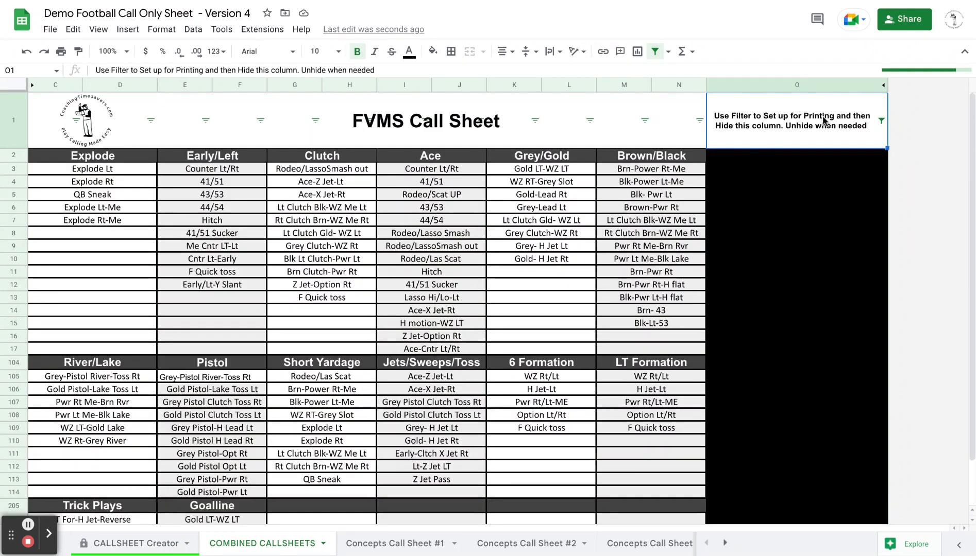
pyautogui.click(881, 122)
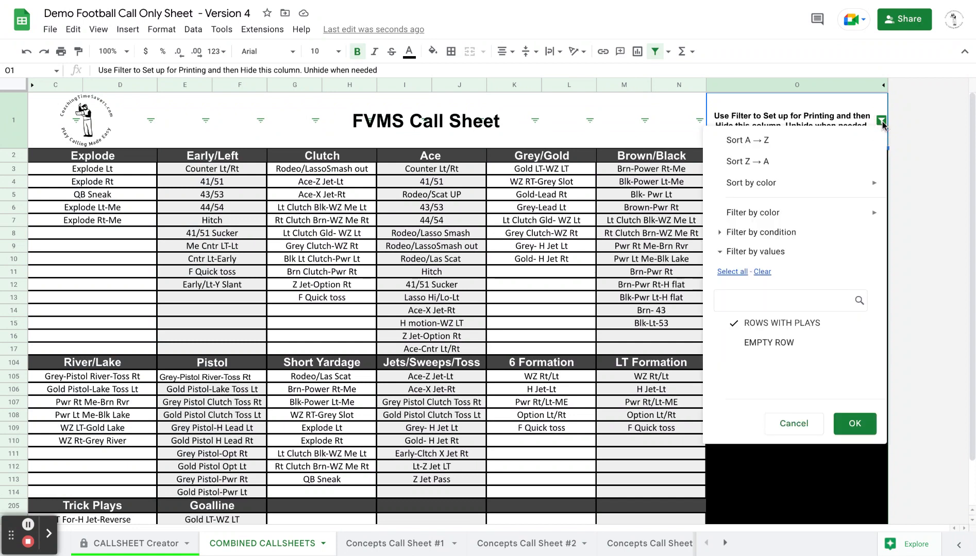
pyautogui.click(769, 326)
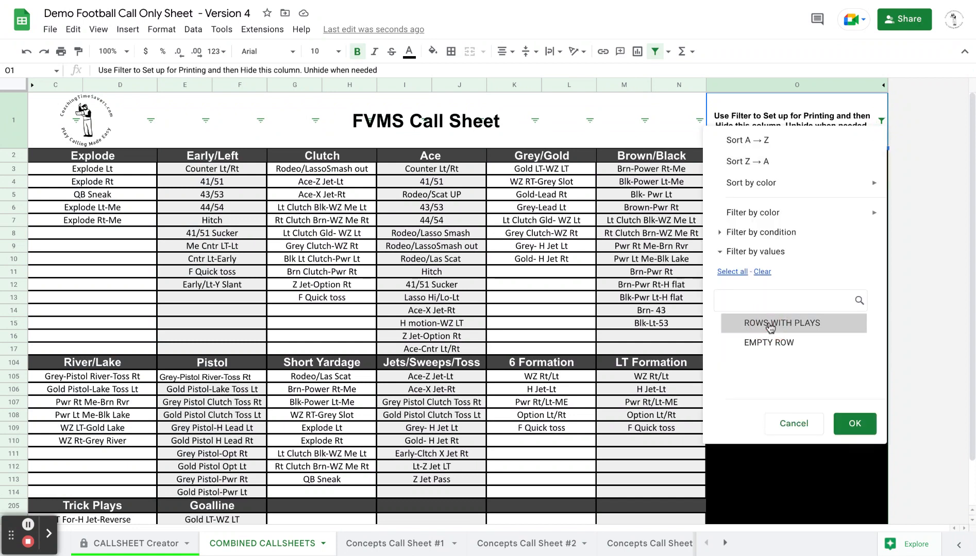
pyautogui.click(770, 326)
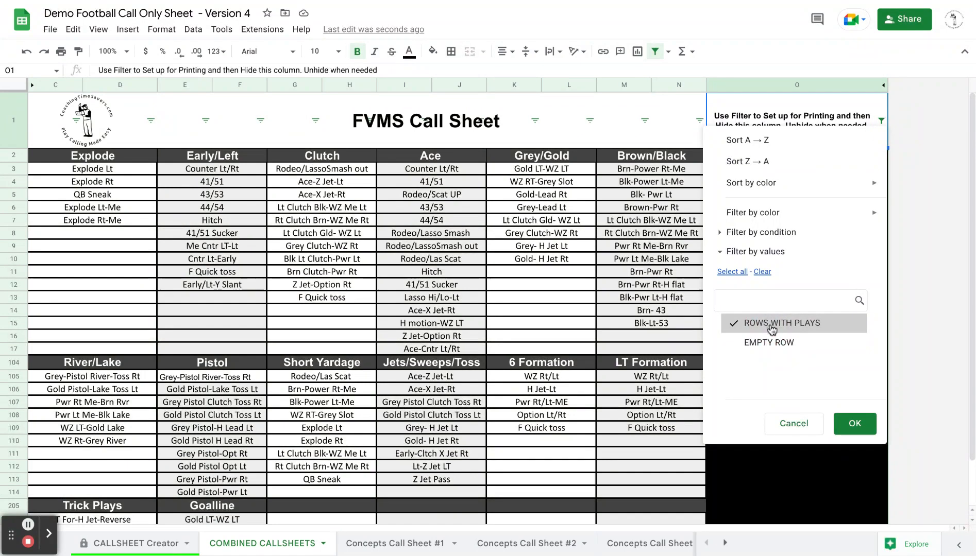
pyautogui.click(853, 422)
pyautogui.scroll(-3, 471, 458)
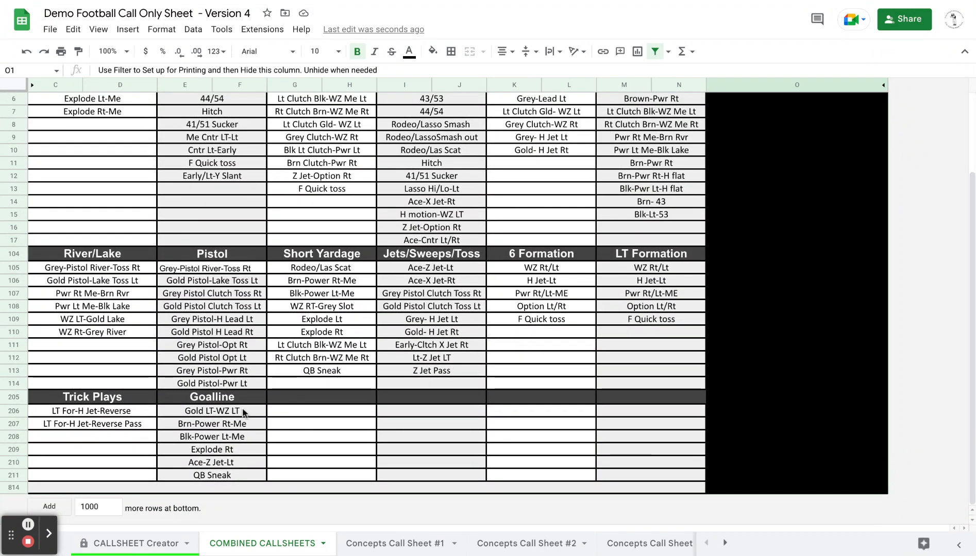
pyautogui.scroll(3, 355, 280)
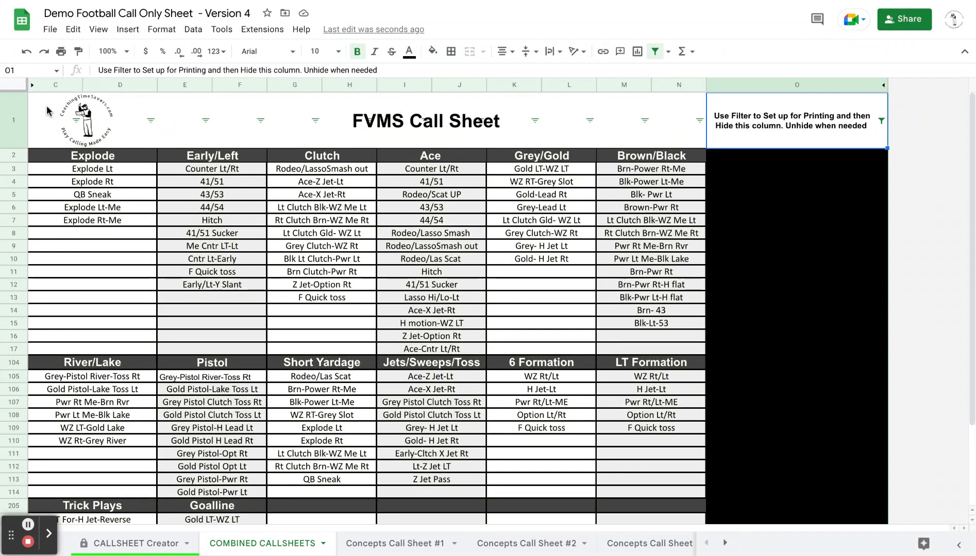
# - Select columns C to N of COMBINED CALLSHEETS, set the print range to Selected cells (C:N), and proceed from the print settings
pyautogui.moveTo(47, 105); pyautogui.dragTo(127, 235)
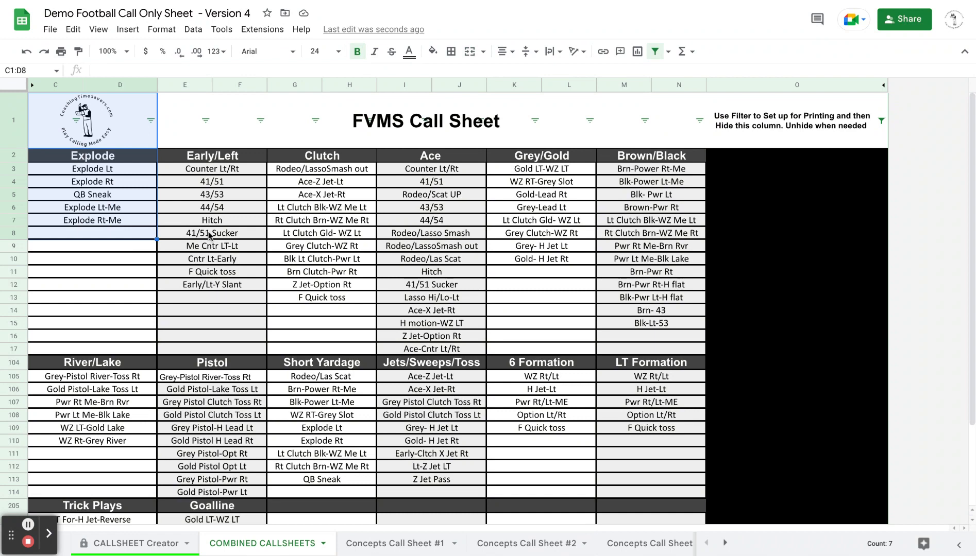
pyautogui.click(209, 235)
pyautogui.moveTo(55, 89); pyautogui.dragTo(673, 96)
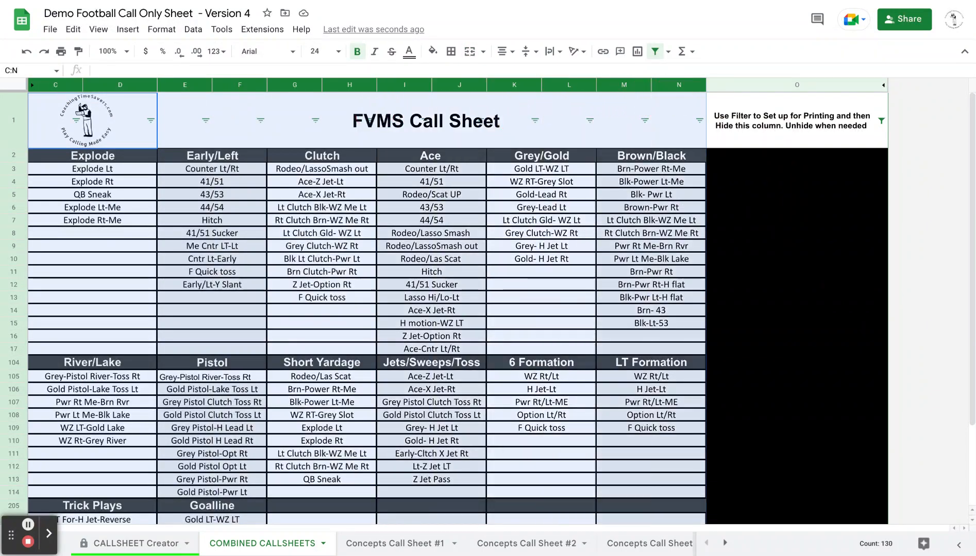
pyautogui.click(61, 54)
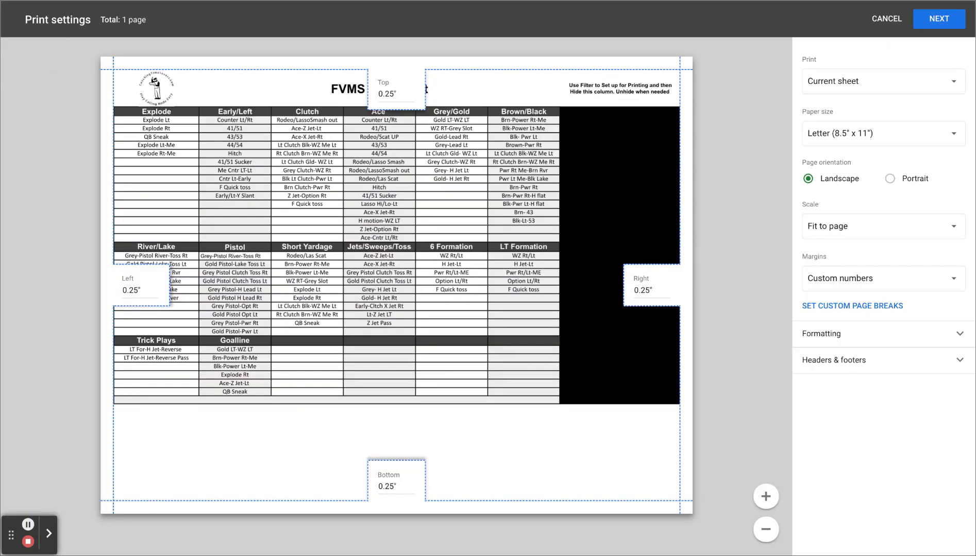
pyautogui.click(883, 83)
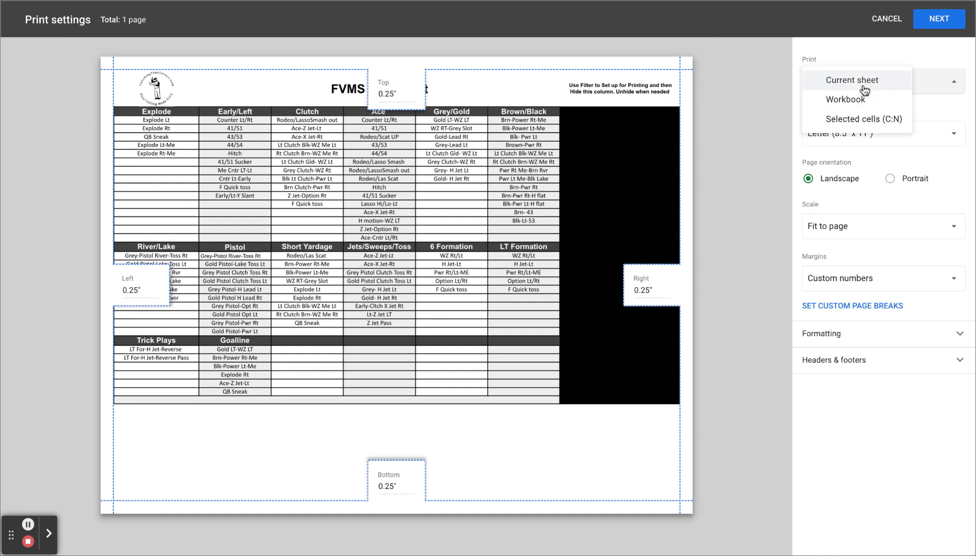
pyautogui.click(860, 125)
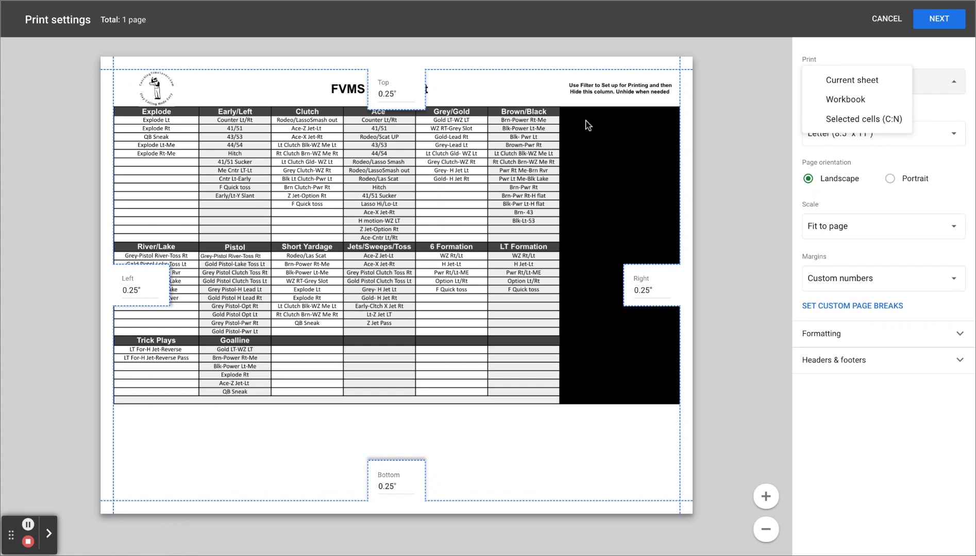
pyautogui.click(866, 119)
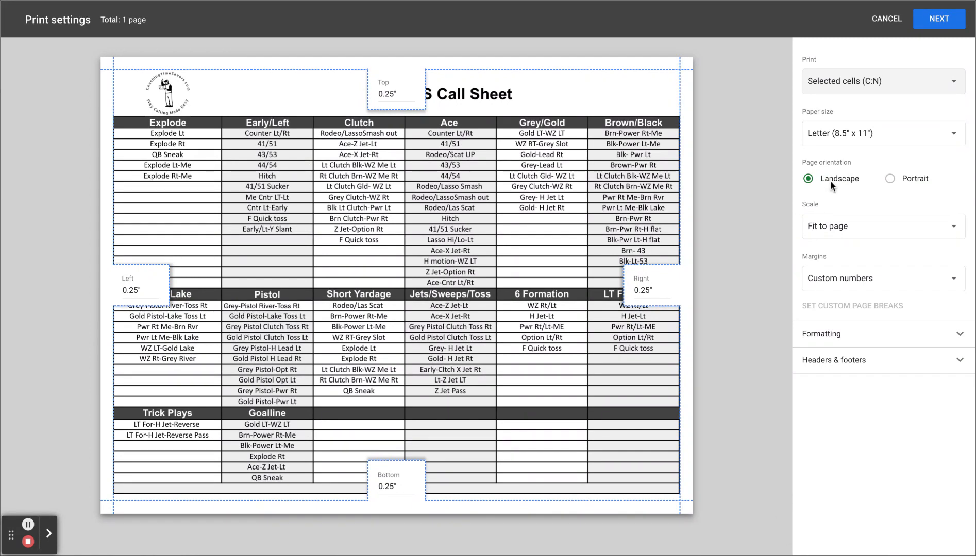
pyautogui.click(925, 22)
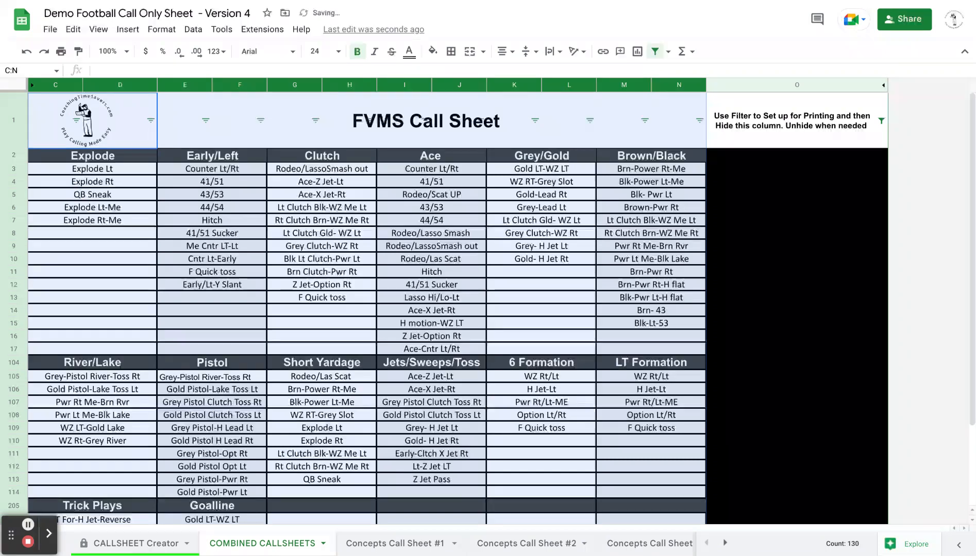
pyautogui.click(728, 206)
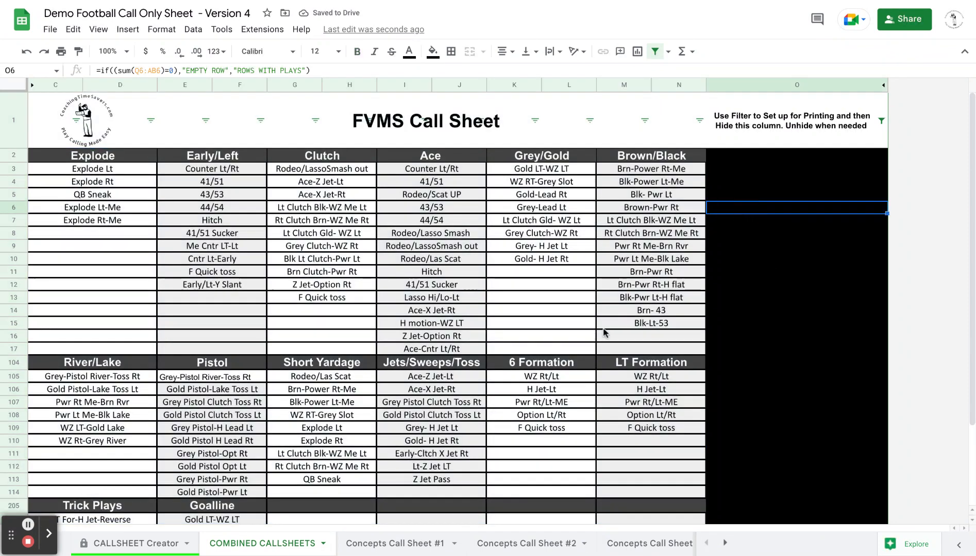
# - Tag Left/Early 44/54 in row 52 of CALLSHEET Creator as Early/Left, Pistol and Short Yardage
pyautogui.click(153, 548)
pyautogui.scroll(4, 253, 297)
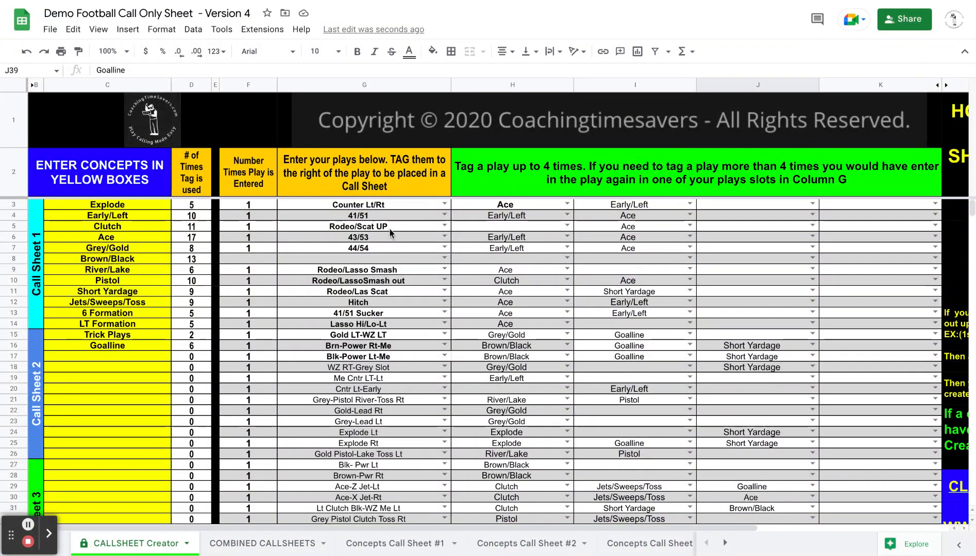
pyautogui.scroll(-5, 359, 495)
pyautogui.scroll(5, 359, 498)
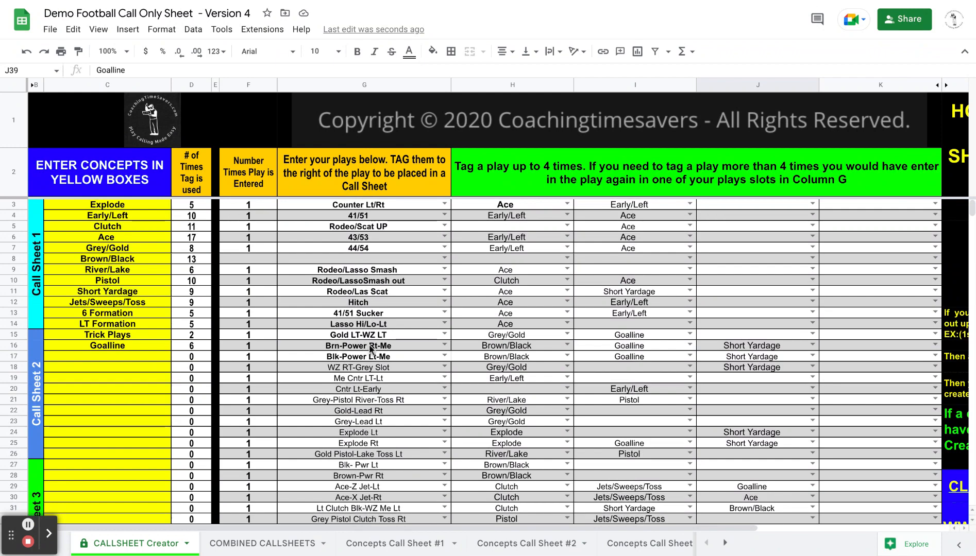
pyautogui.scroll(-3, 372, 429)
pyautogui.scroll(-4, 372, 429)
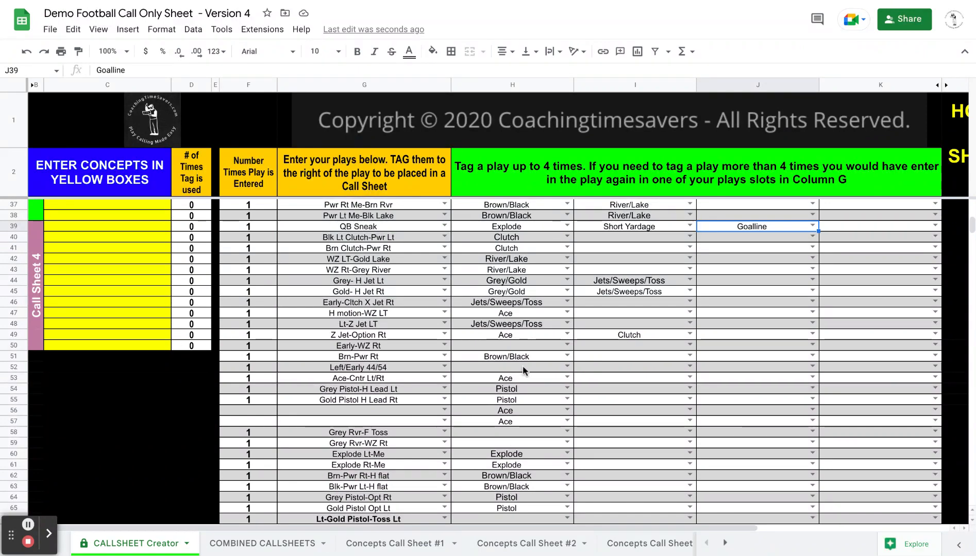
pyautogui.click(567, 367)
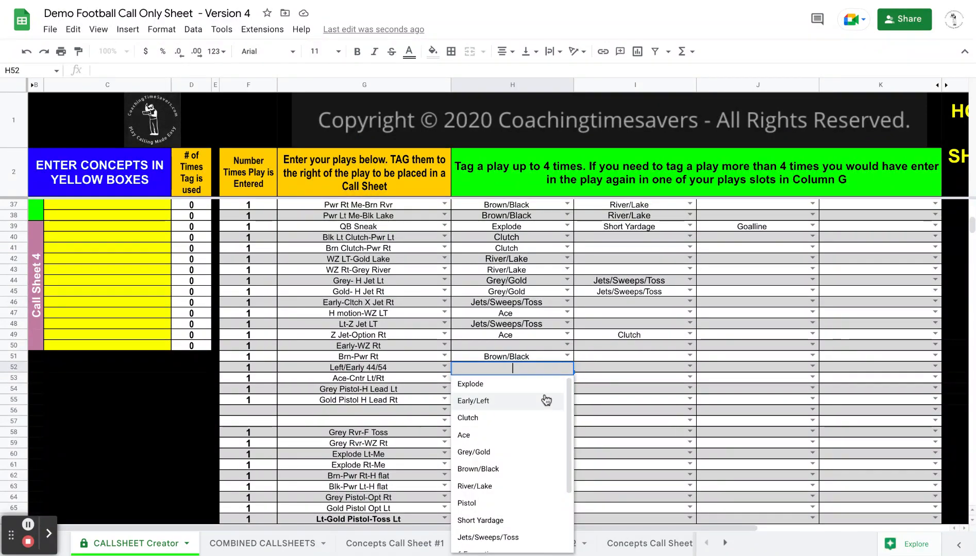
pyautogui.click(544, 401)
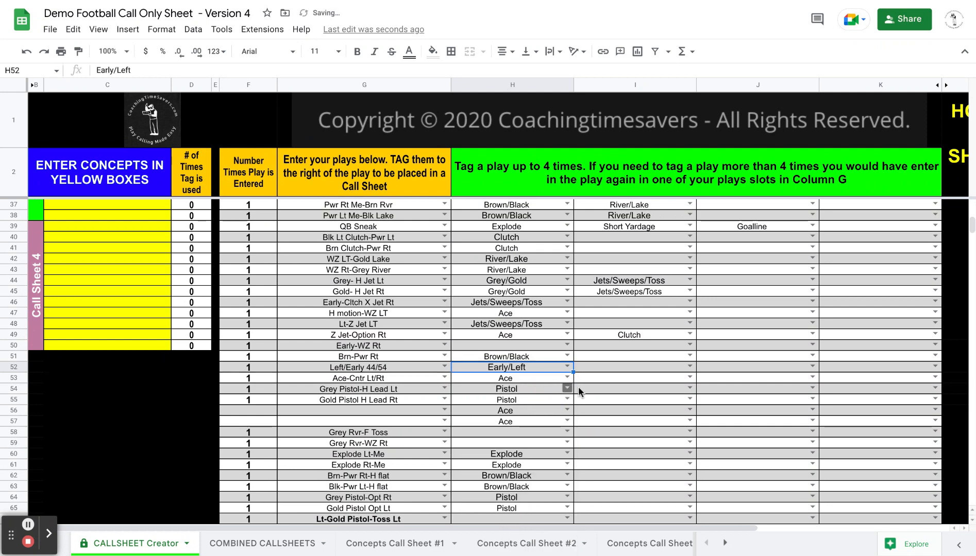
pyautogui.click(689, 367)
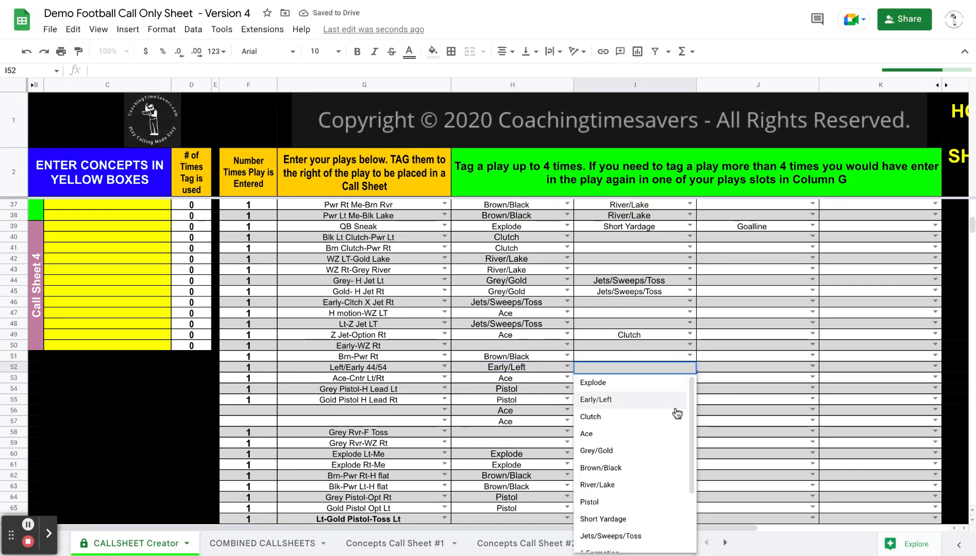
pyautogui.scroll(-1, 668, 481)
pyautogui.click(661, 449)
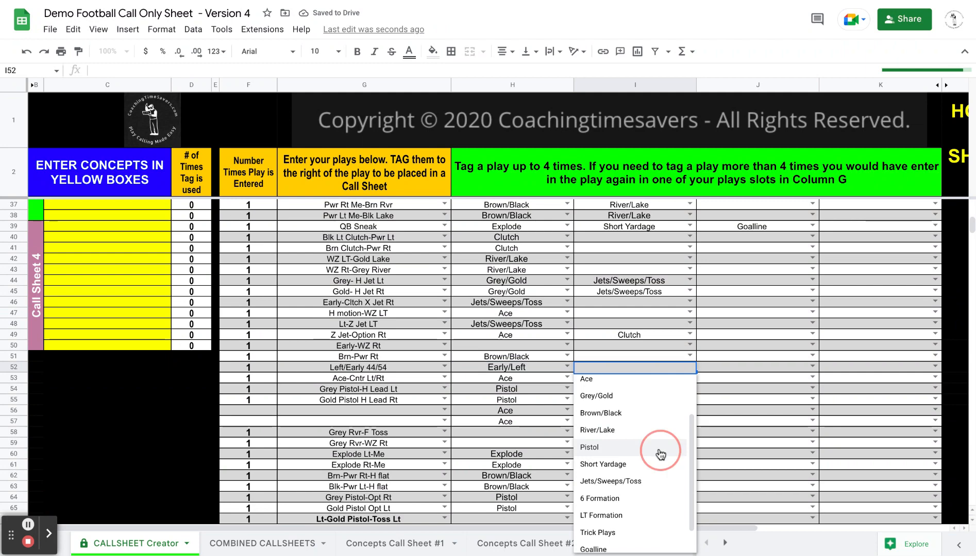
pyautogui.click(812, 367)
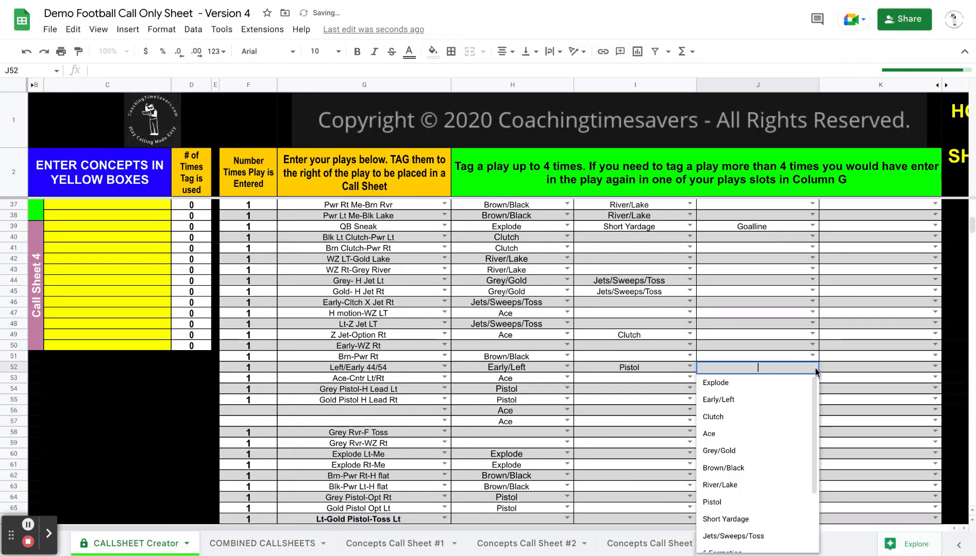
pyautogui.scroll(-1, 774, 468)
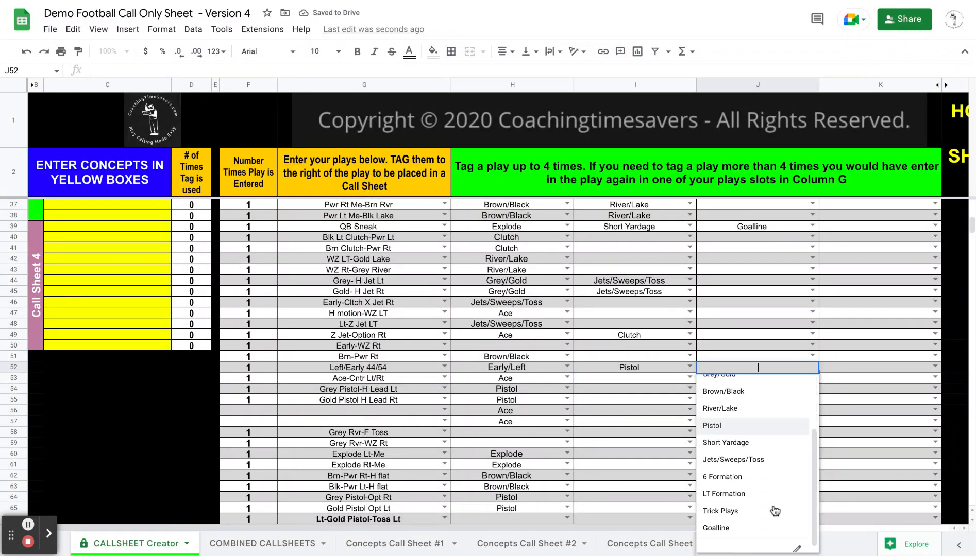
pyautogui.click(759, 446)
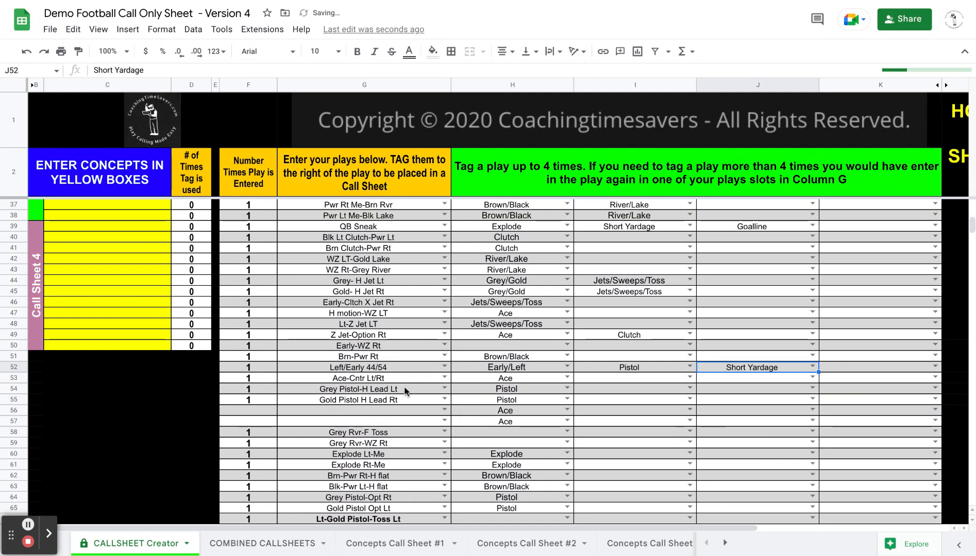
# - Refresh the ROWS WITH PLAYS filter in column O of COMBINED CALLSHEETS and check the Early/Left, Pistol and Short Yardage columns for Left/Early 44/54
pyautogui.click(256, 544)
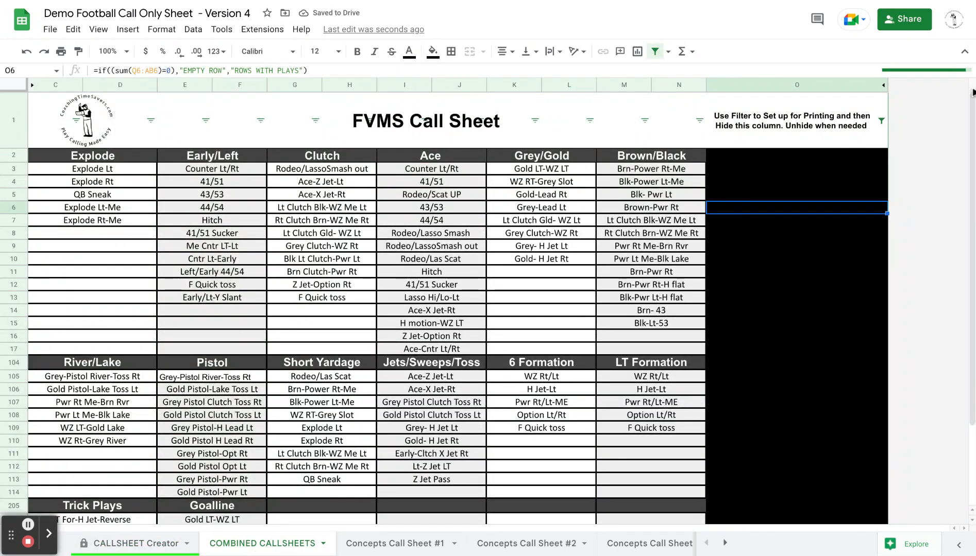
pyautogui.click(880, 121)
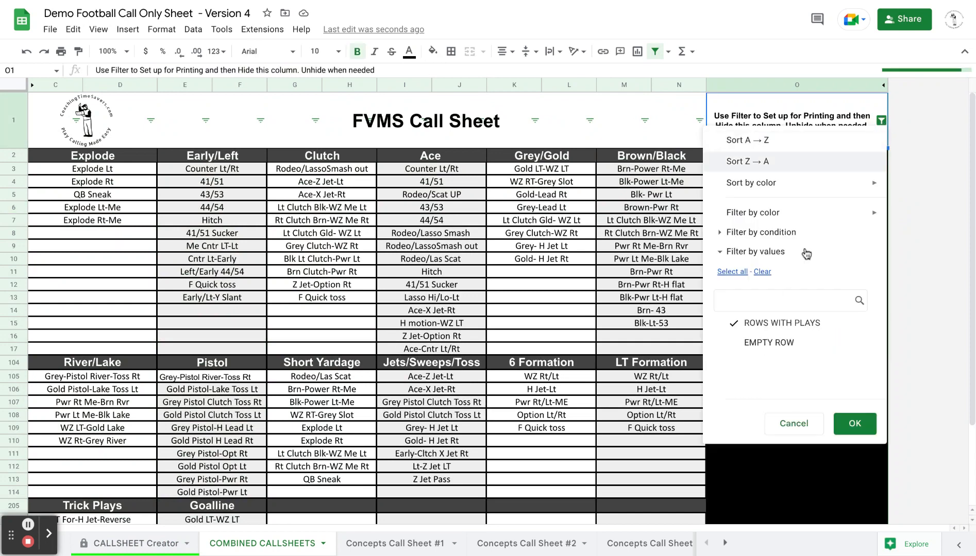
pyautogui.click(767, 325)
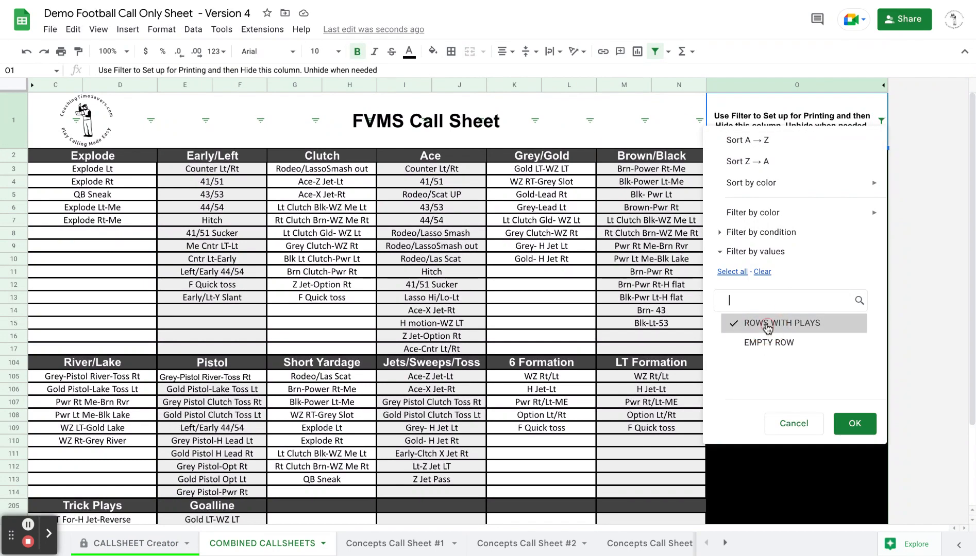
pyautogui.click(853, 425)
pyautogui.scroll(-3, 535, 431)
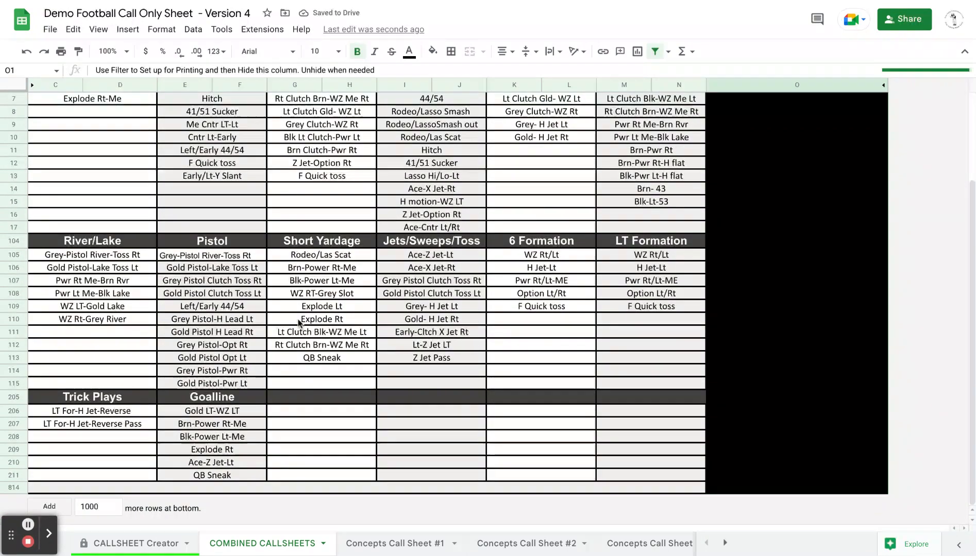
pyautogui.scroll(3, 463, 267)
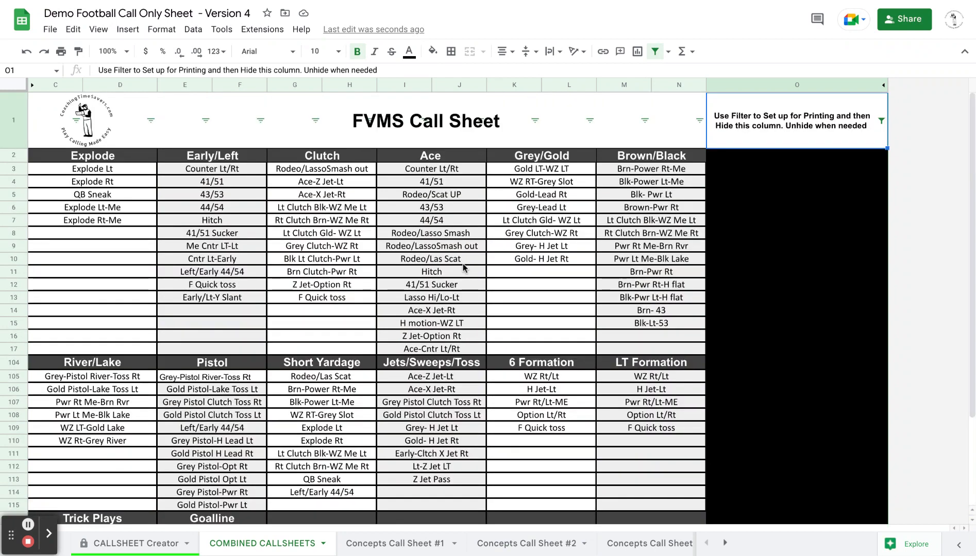